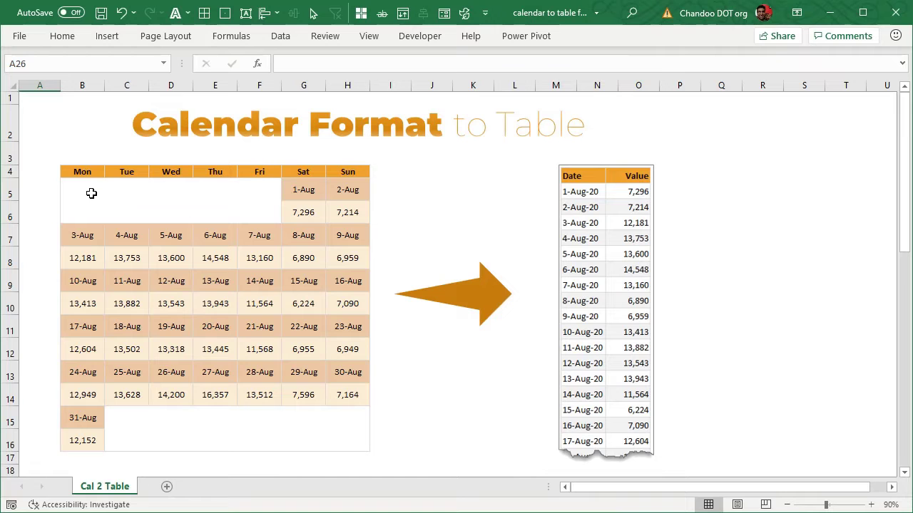
Examine the August calendar grid and compare its dates and values with the Date and Value table starting at row 25
left_click_drag(91, 193, 360, 442)
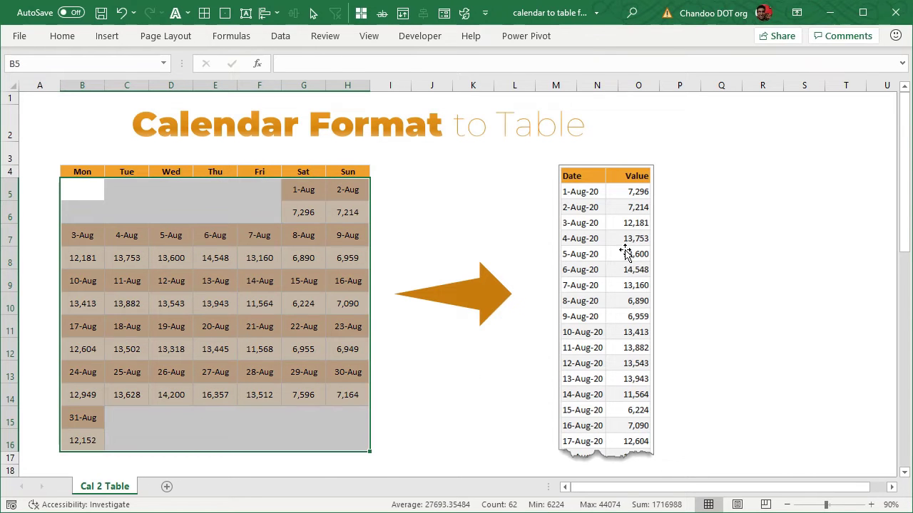
left_click(755, 237)
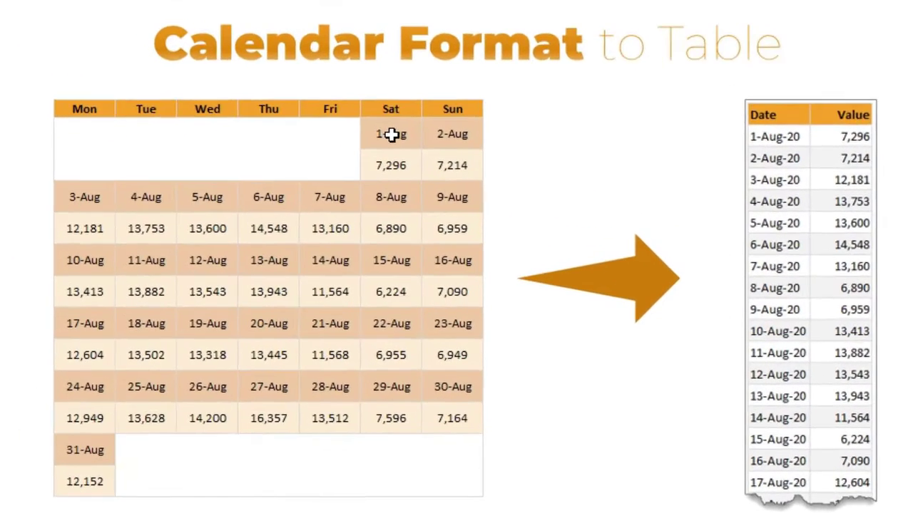
left_click(390, 134)
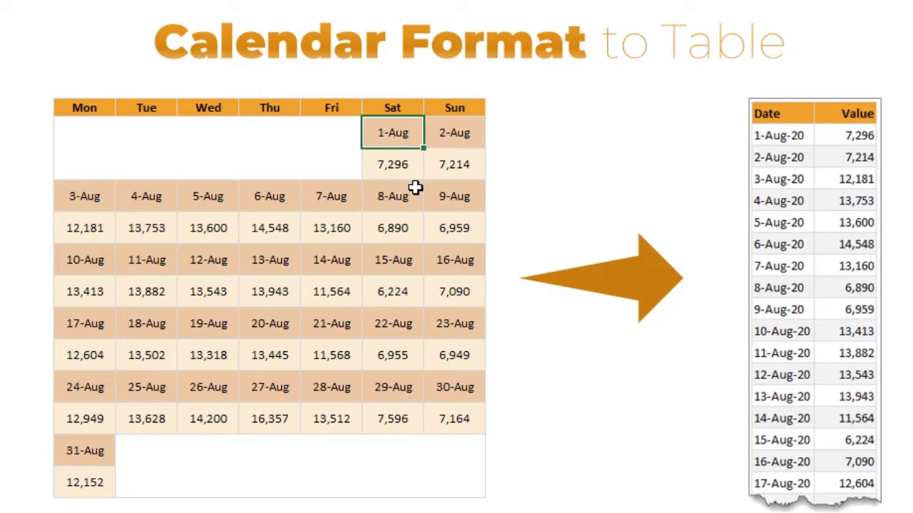
left_click(405, 169)
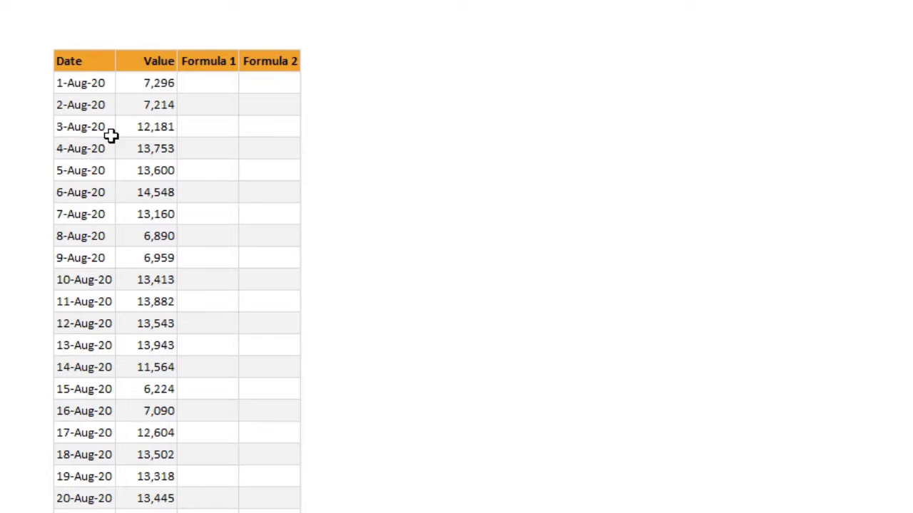
left_click(102, 83)
scroll(124, 132, "down", 5)
scroll(124, 132, "up", 6)
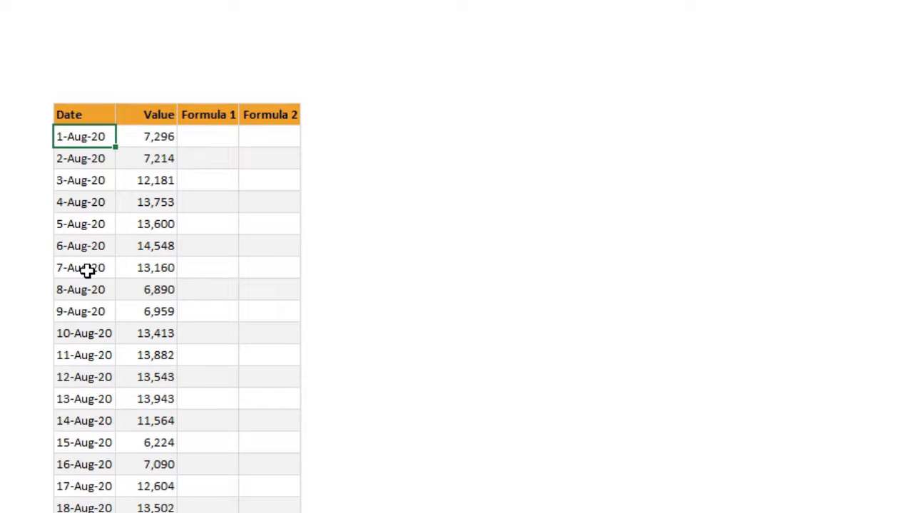
scroll(288, 206, "up", 8)
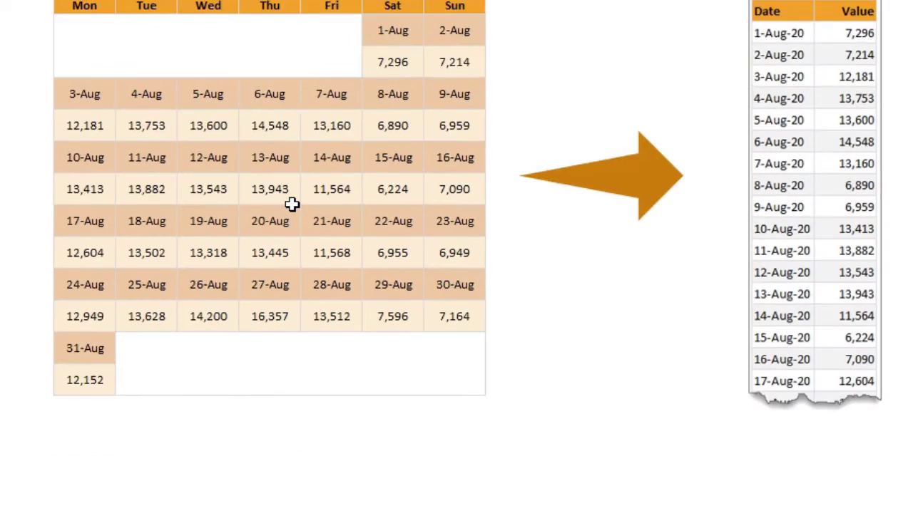
scroll(287, 208, "down", 6)
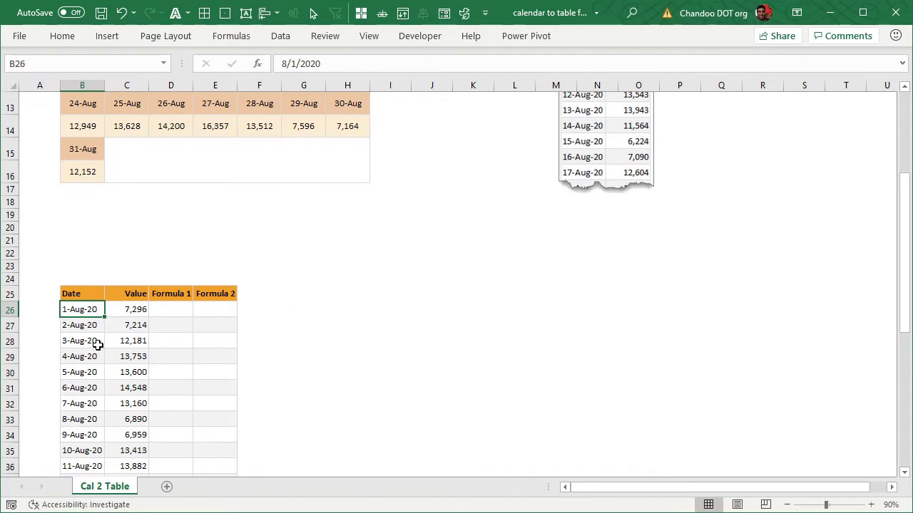
scroll(100, 317, "down", 10)
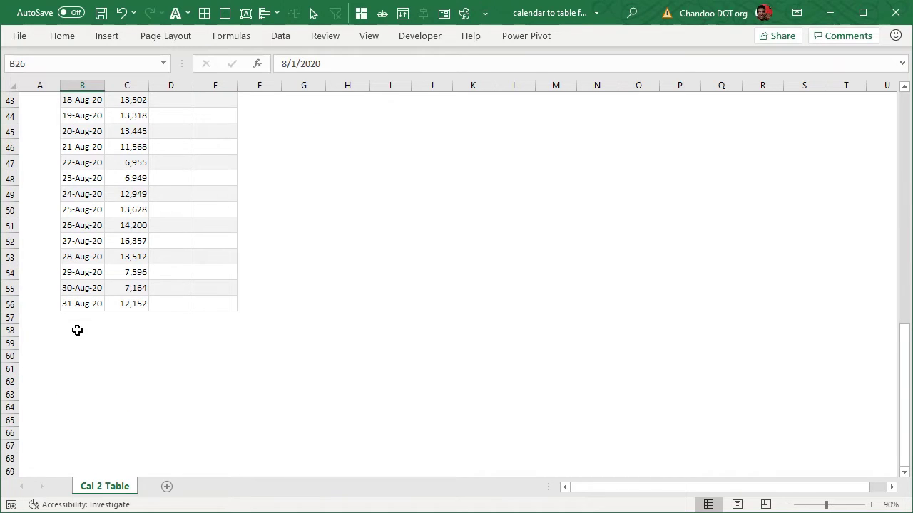
scroll(77, 330, "up", 8)
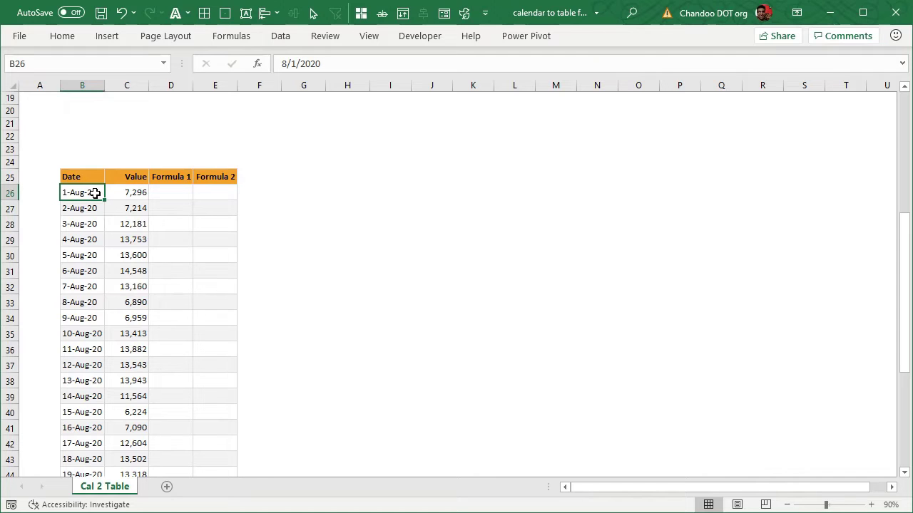
left_click(138, 197)
scroll(401, 233, "up", 6)
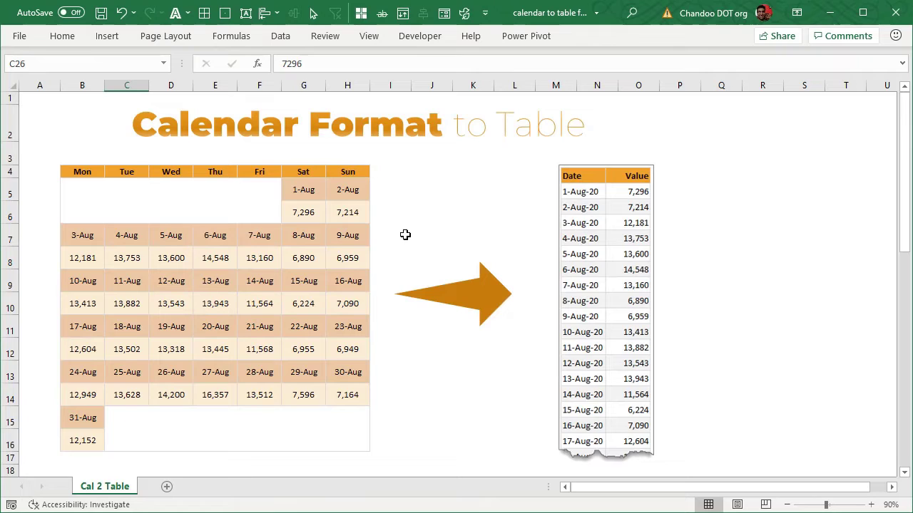
scroll(289, 215, "down", 5)
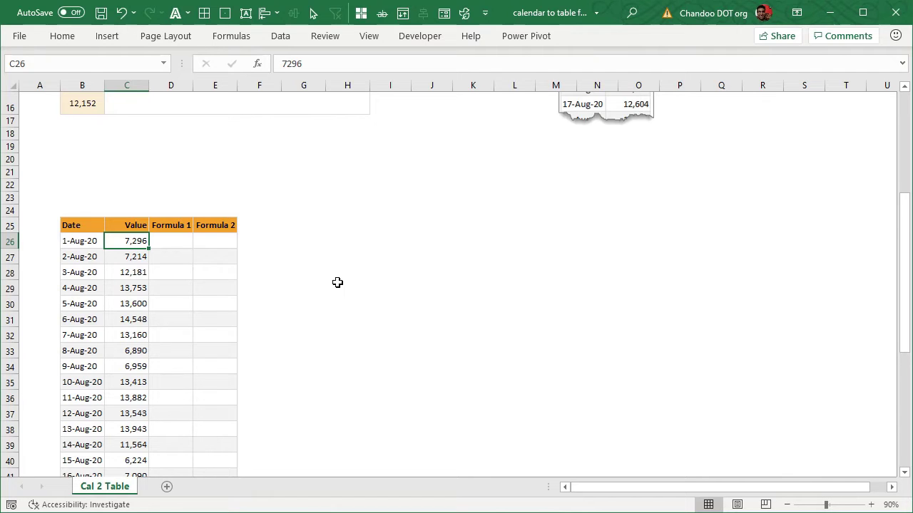
scroll(337, 283, "up", 5)
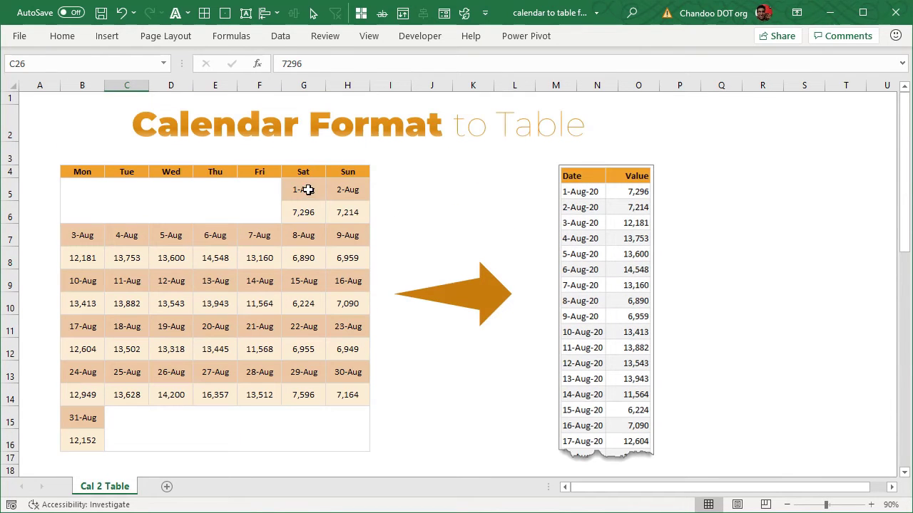
left_click(308, 189)
left_click(312, 212)
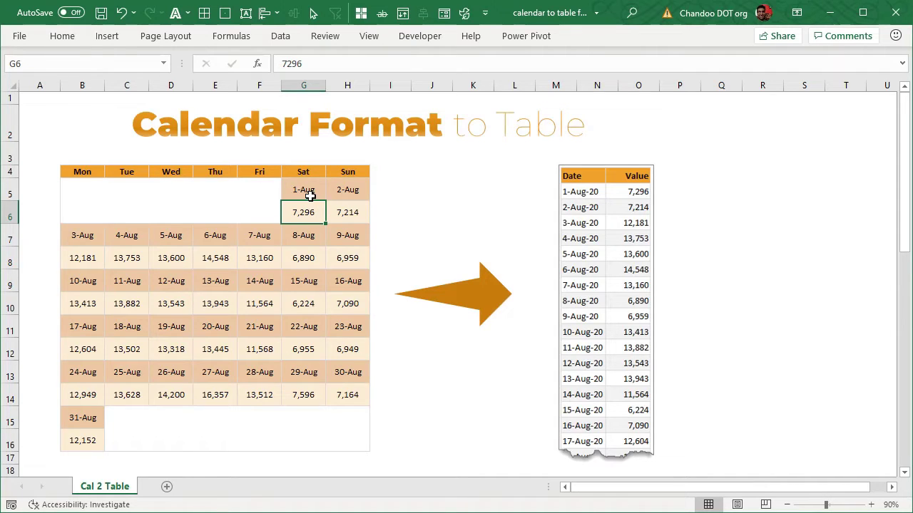
Move the arrow graphic and the sample table picture together out to around columns AA to AF, clearing the area beside the calendar
left_click(454, 296)
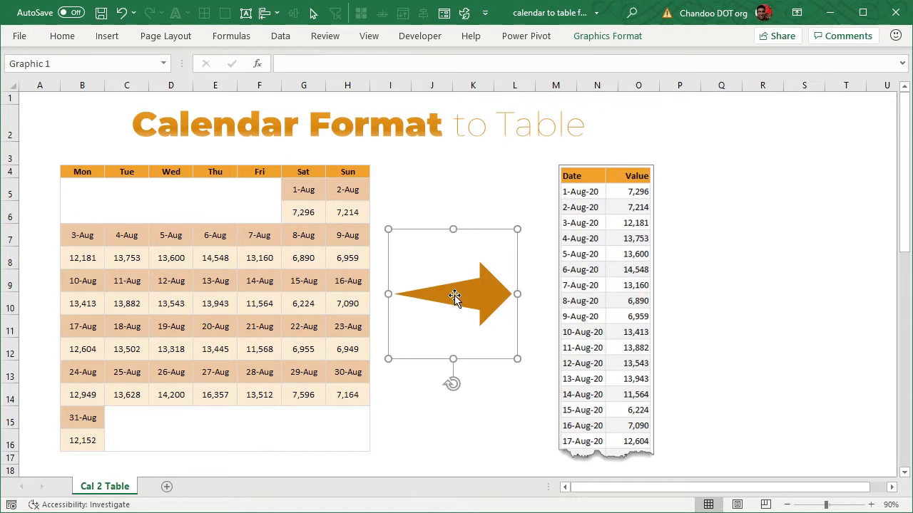
left_click(624, 286, "shift")
left_click_drag(614, 301, 750, 289)
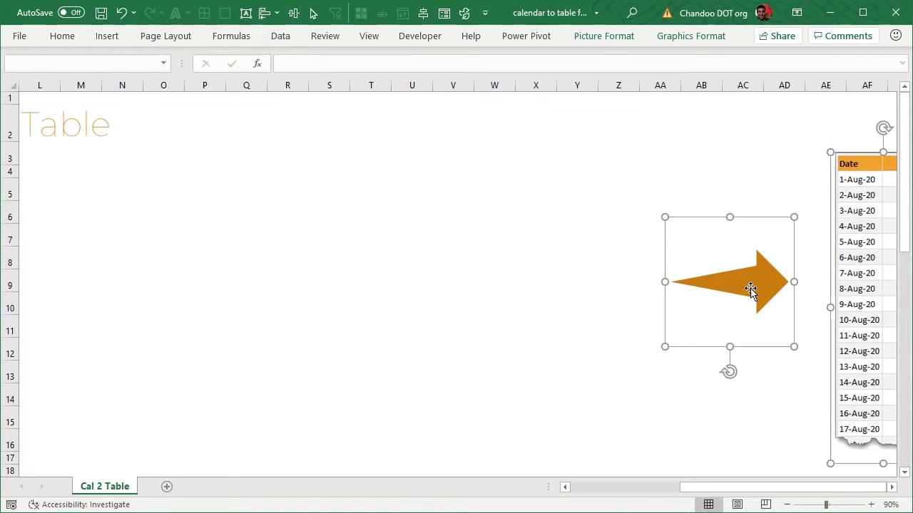
left_click(617, 487)
left_click(417, 207)
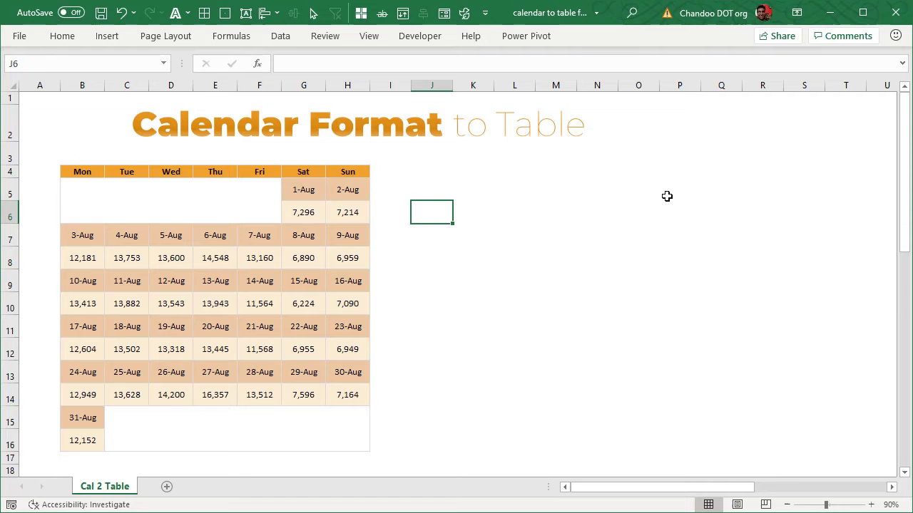
Enter the date 3-AUG-20 in cell K4
key("Down")
key("Up")
key("Up")
key("Up")
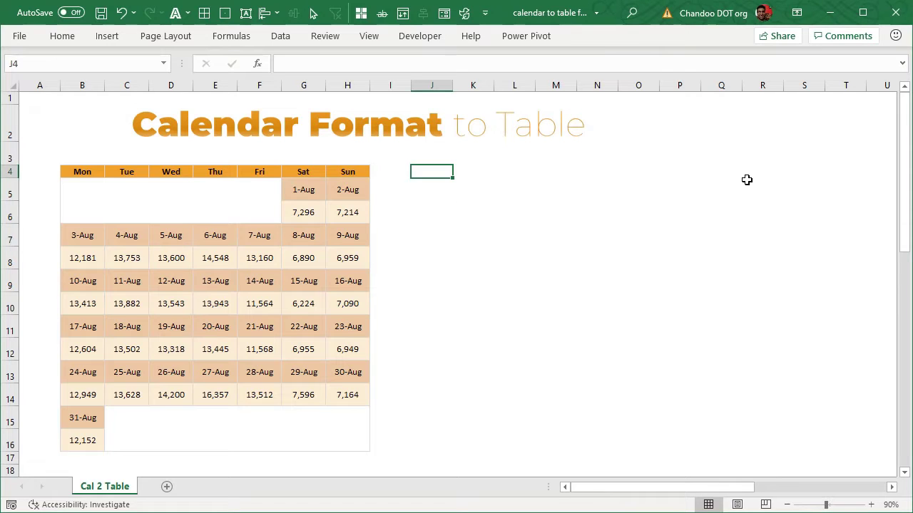
key("Right")
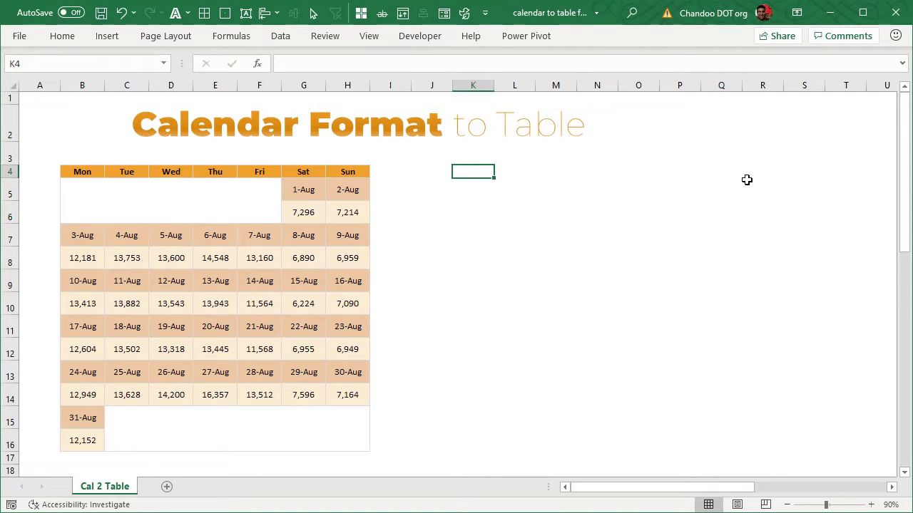
type("3-AUG")
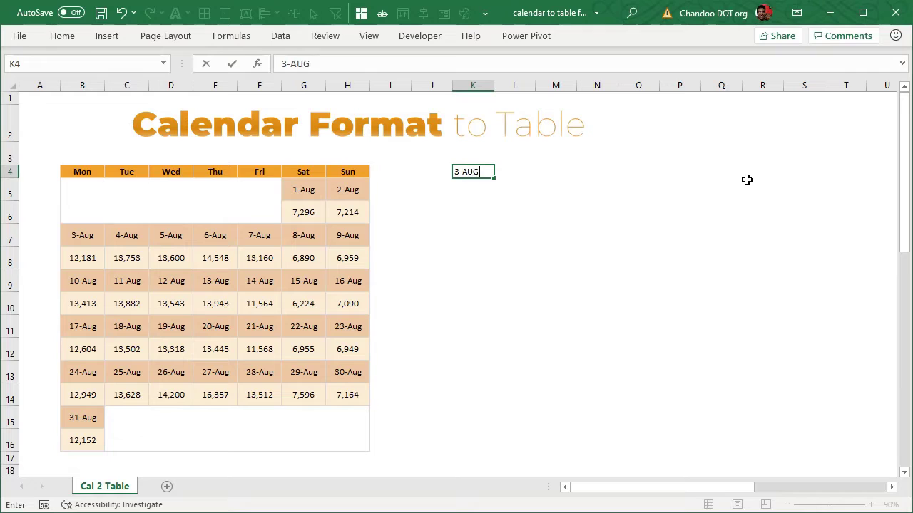
type("-20")
key("Return")
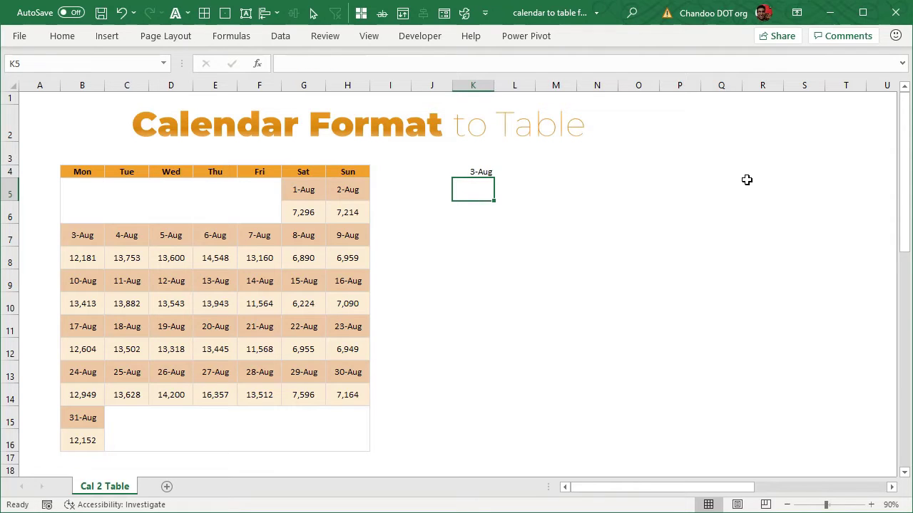
Begin a SUMIFS formula in cell K5 with the table's values C26:C56 as the sum range
left_click(460, 175)
left_click(469, 186)
type("=SUMIFS(")
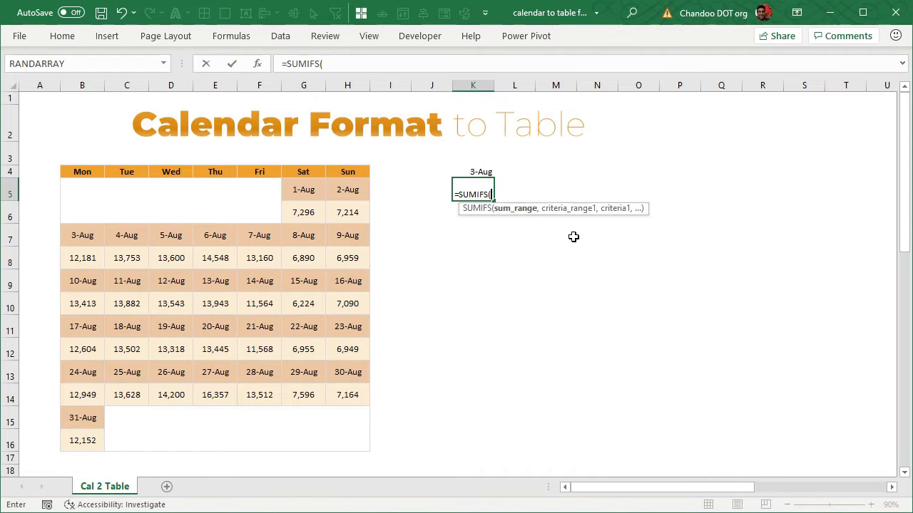
scroll(567, 239, "down", 1)
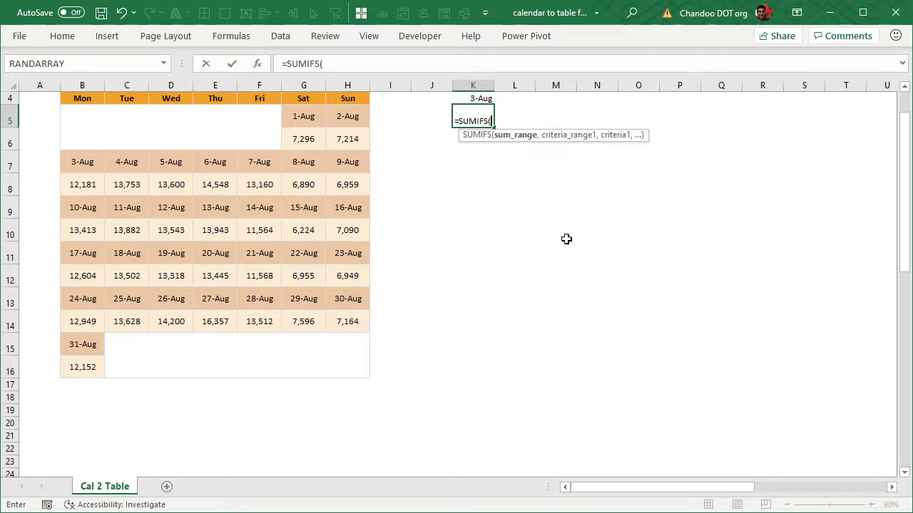
scroll(566, 239, "up", 1)
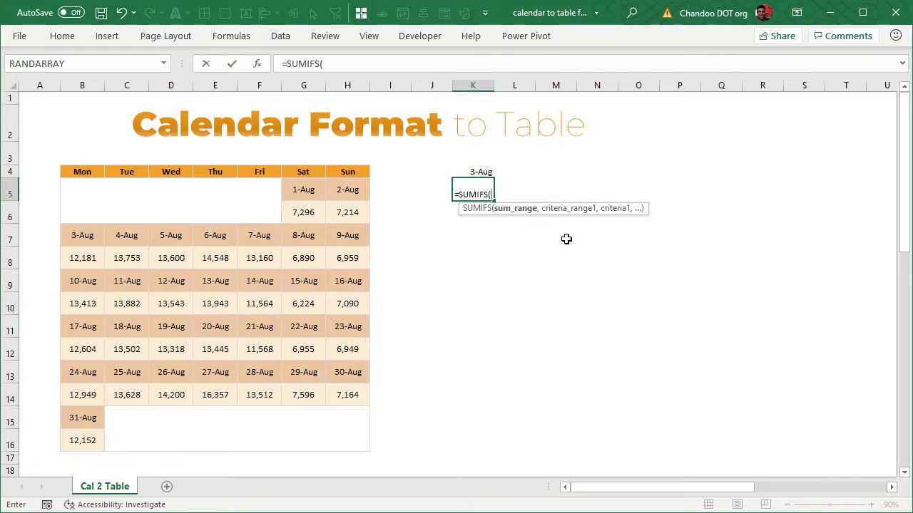
scroll(411, 209, "down", 7)
left_click(92, 152)
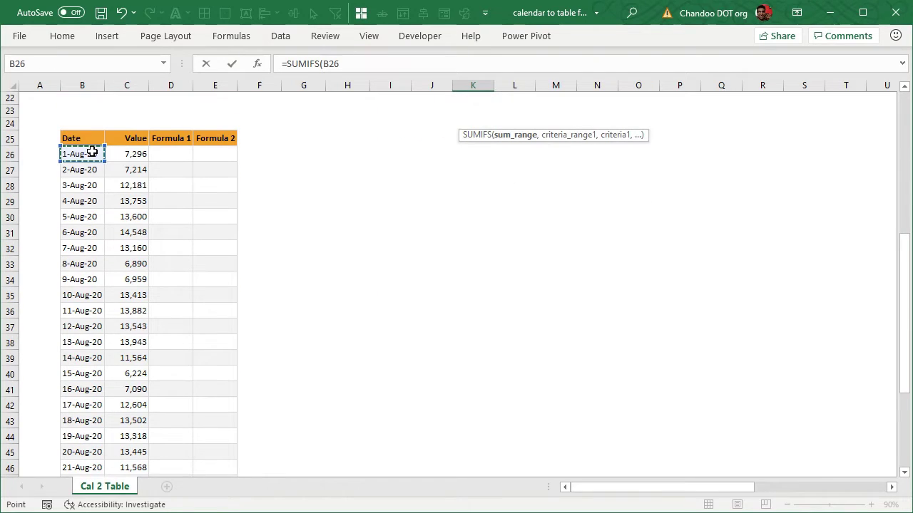
key("ctrl+shift+Down")
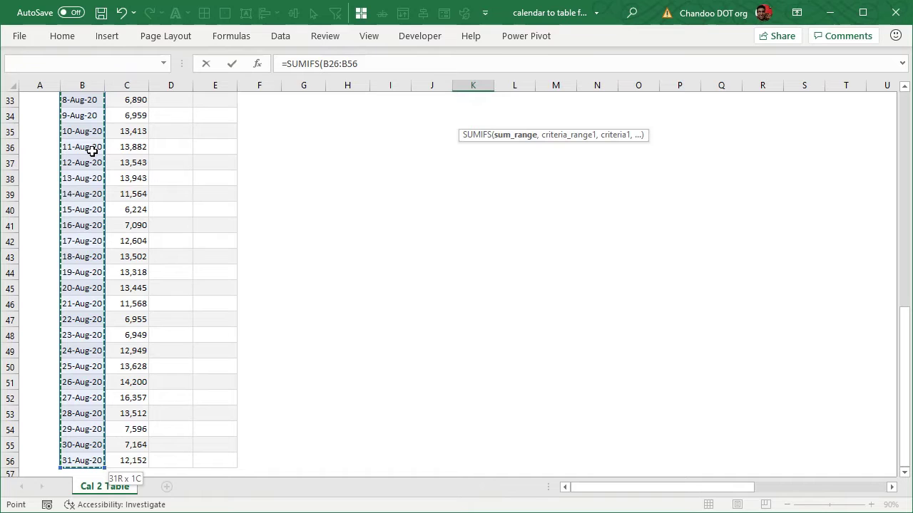
scroll(123, 171, "up", 4)
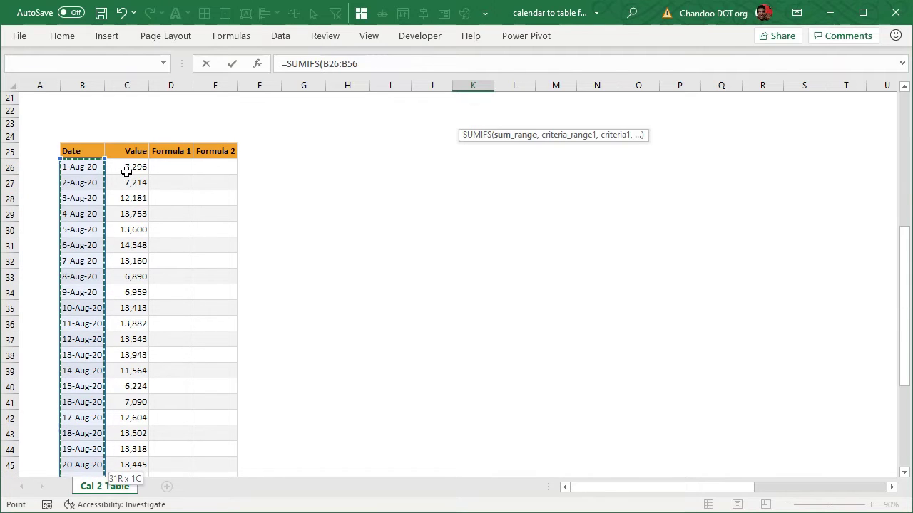
left_click(127, 169)
key("ctrl+shift+Down")
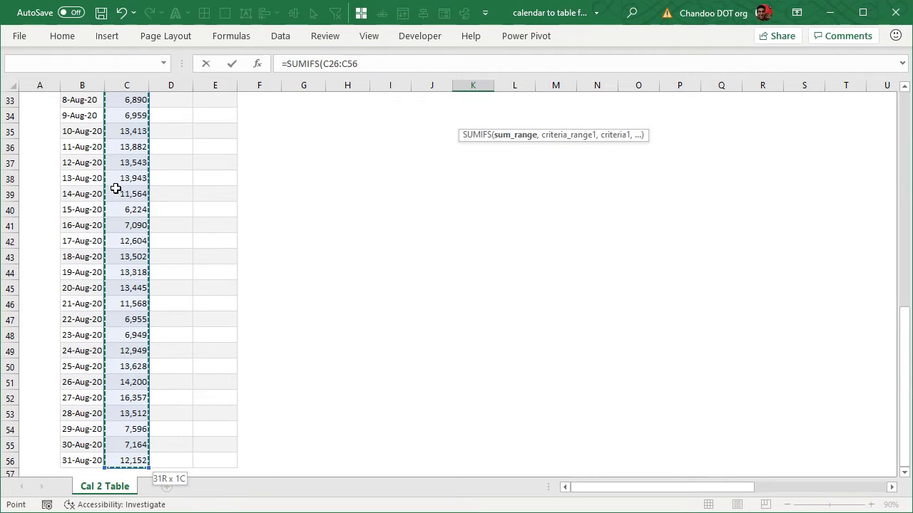
type(",")
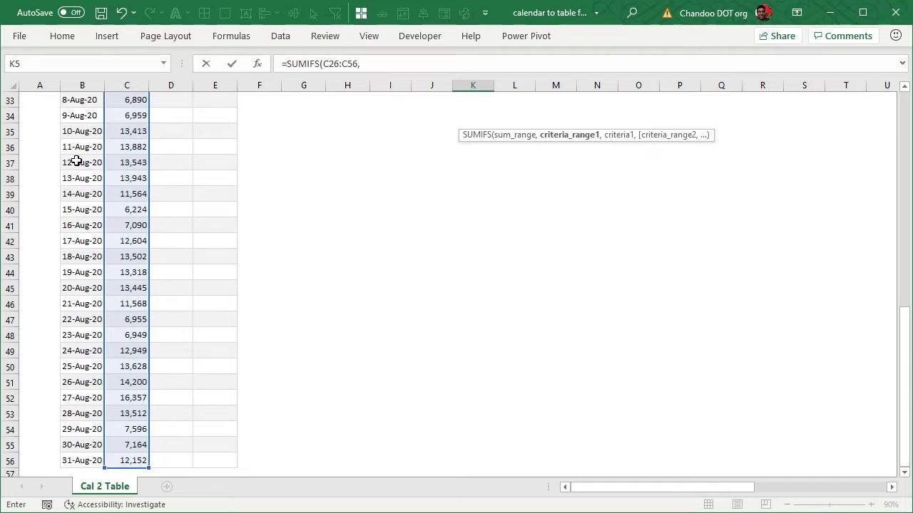
Complete the K5 SUMIFS formula with the dates B26:B56 as criteria range and K4 as criterion, and review its references
left_click(10, 193)
left_click(66, 168)
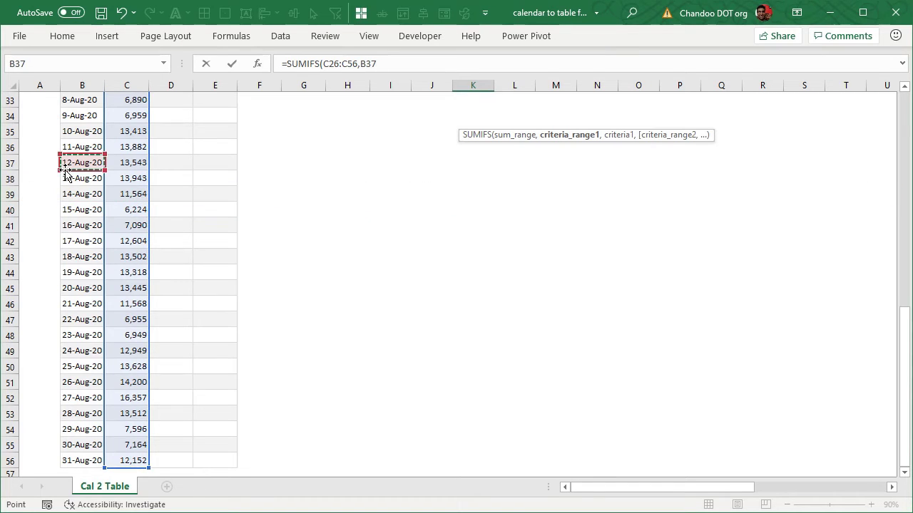
key("ctrl+Up")
key("Down")
key("ctrl+shift+Down")
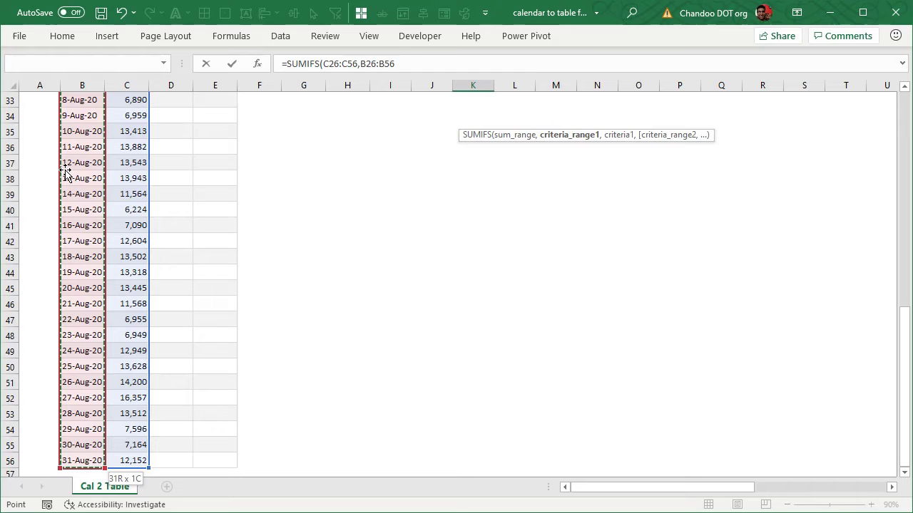
type(",")
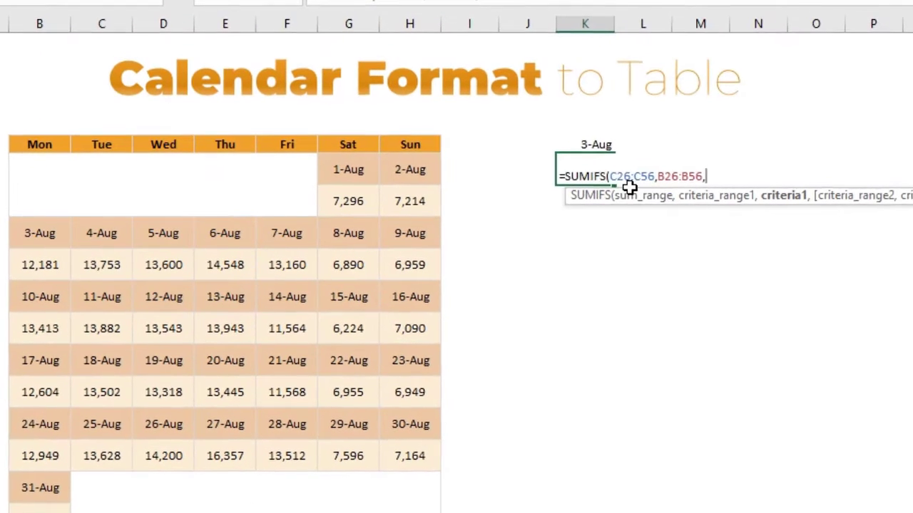
left_click(586, 144)
type(")")
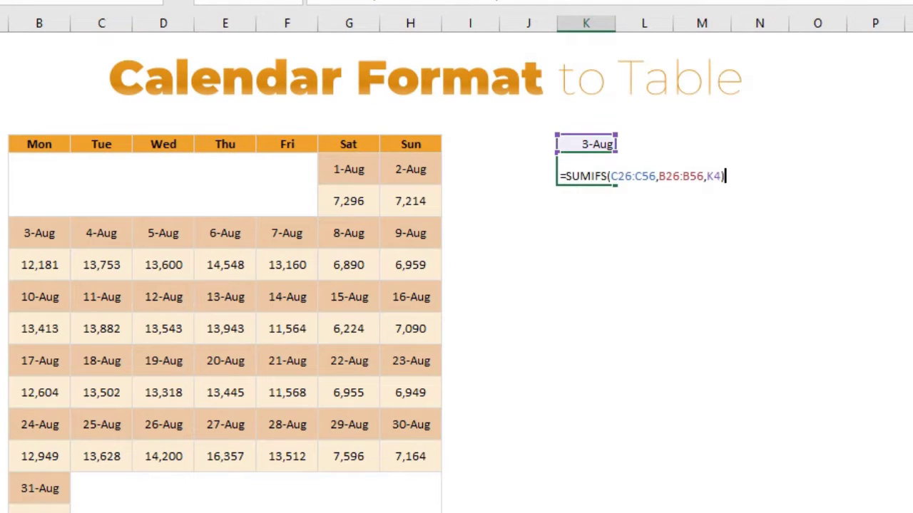
key("Return")
left_click(599, 176)
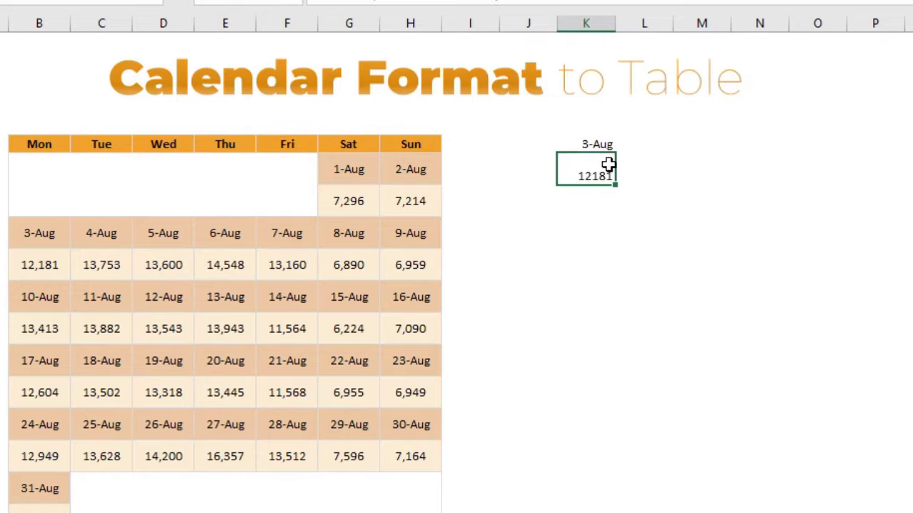
double_click(610, 165)
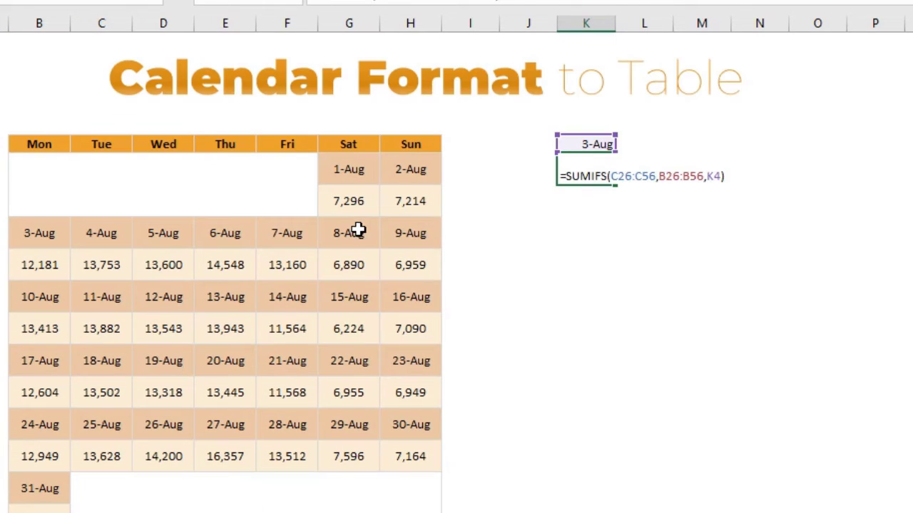
key("Escape")
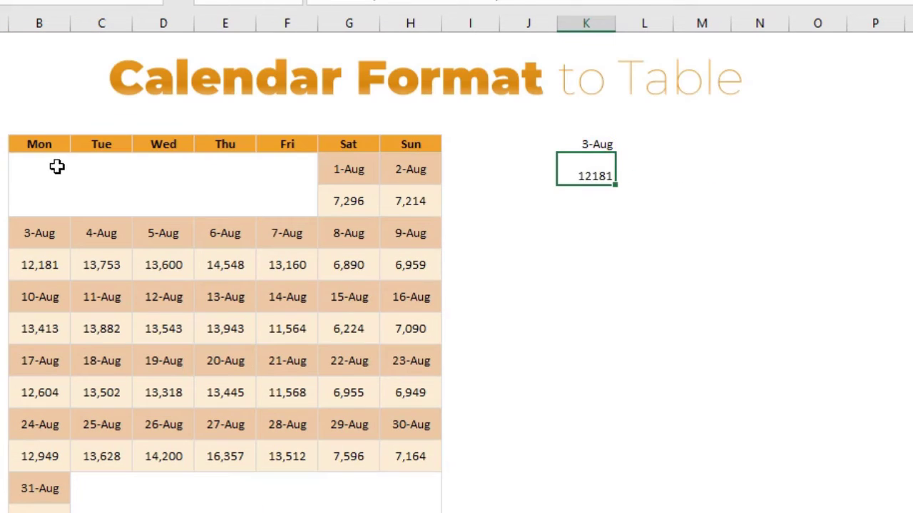
Replace the formula in K5 with the start of a SUMIFS using calendar range B6:H16 as the sum range
key("Delete")
type("=SUMID")
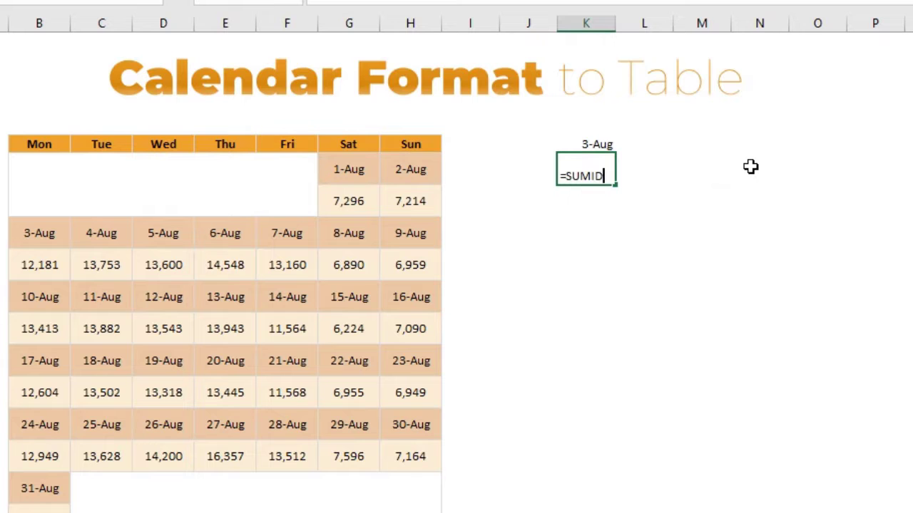
key("BackSpace")
type("FS(")
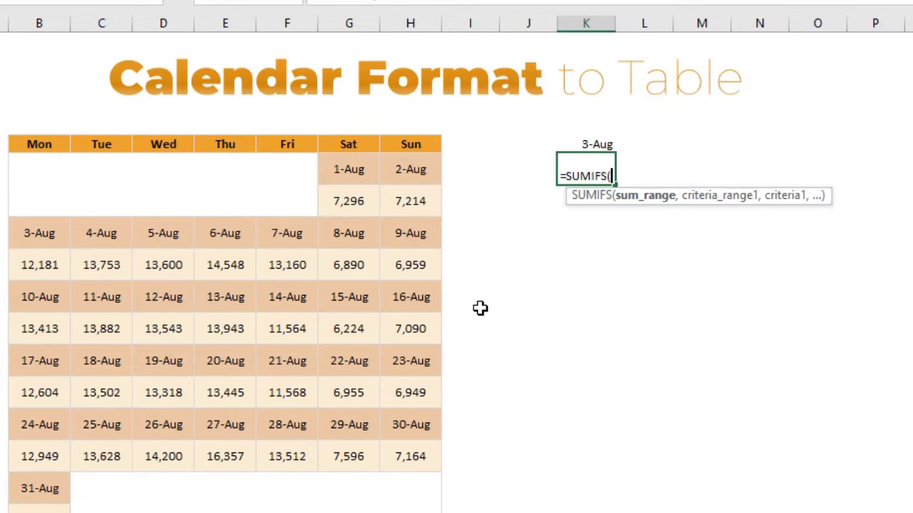
scroll(192, 219, "down", 1)
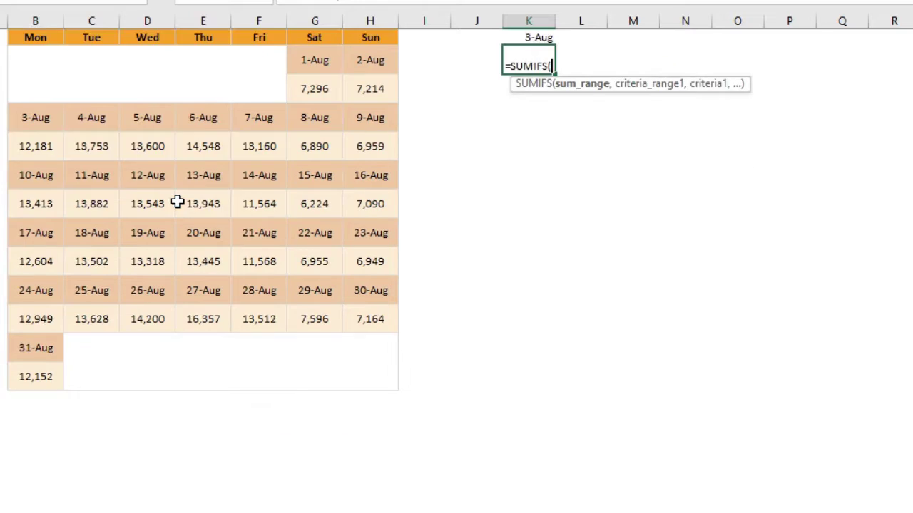
scroll(192, 219, "up", 1)
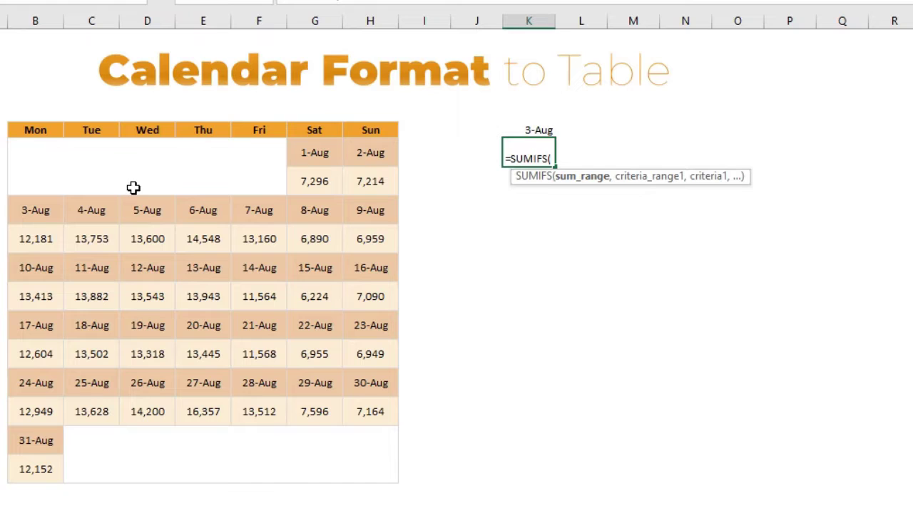
left_click_drag(42, 175, 393, 472)
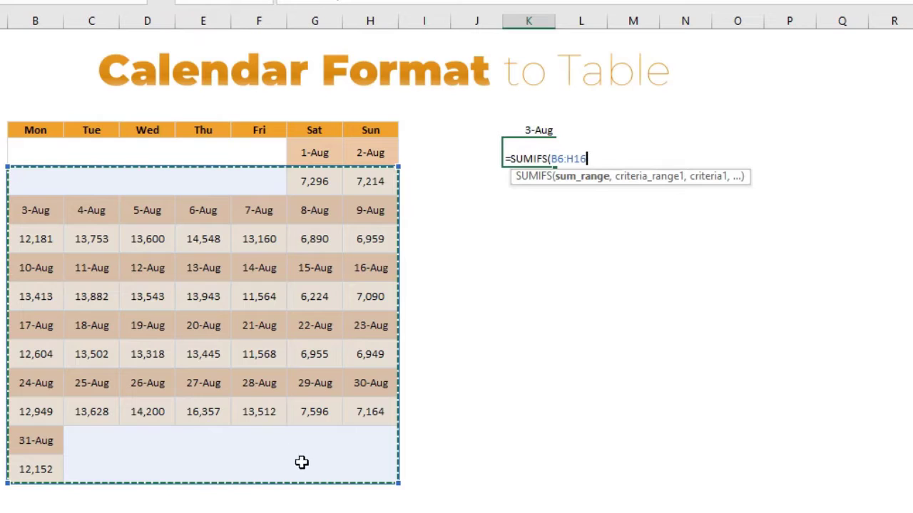
type(",")
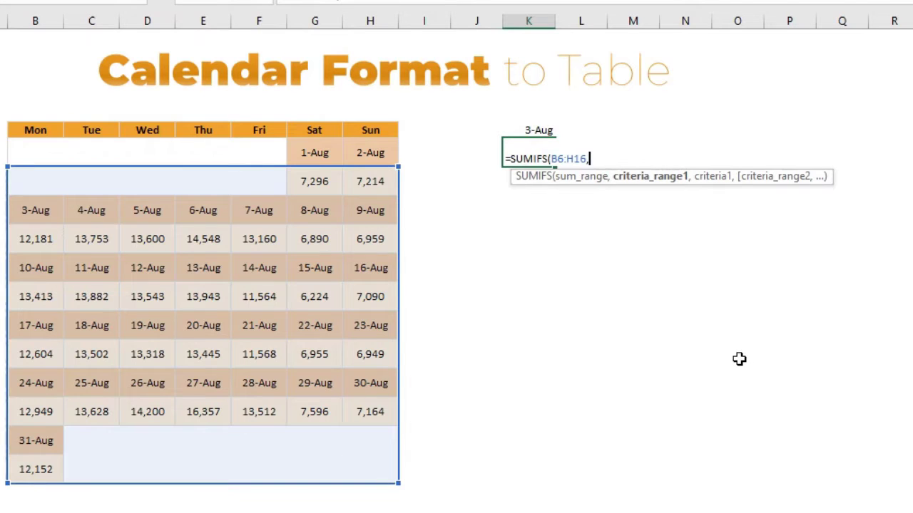
Complete the K5 SUMIFS with the offset calendar range B5:H15 as criteria range and K4 as criterion
left_click_drag(27, 152, 352, 437)
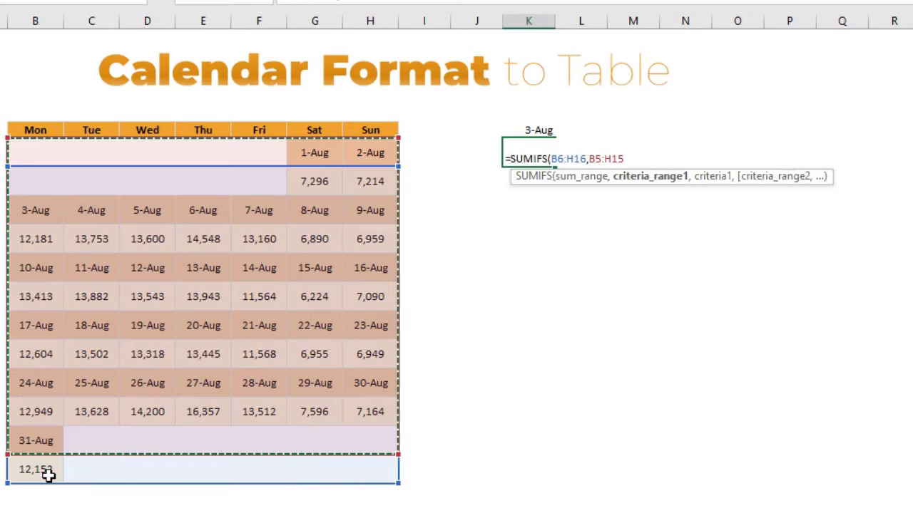
type(",")
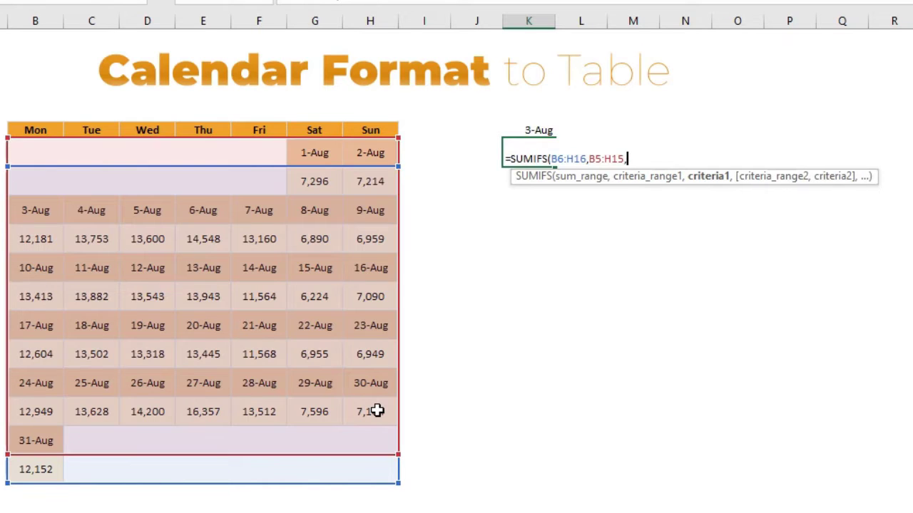
left_click(539, 129)
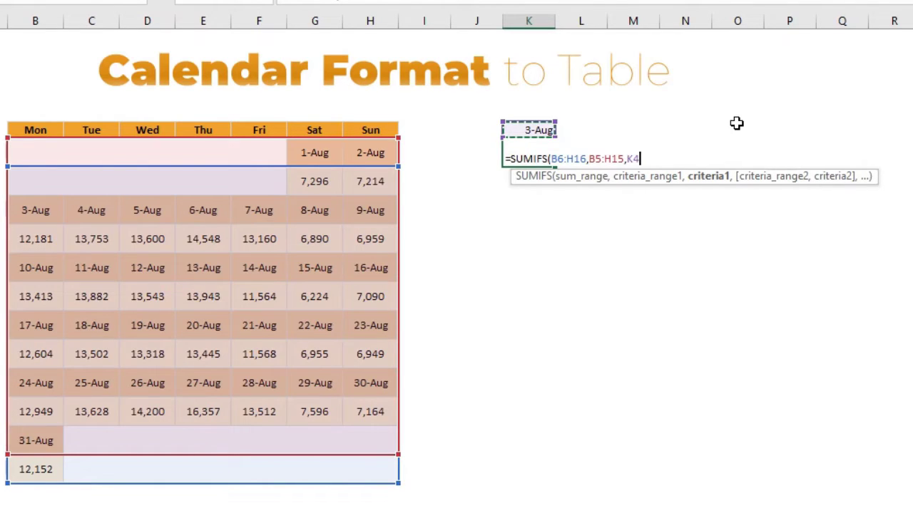
type(")")
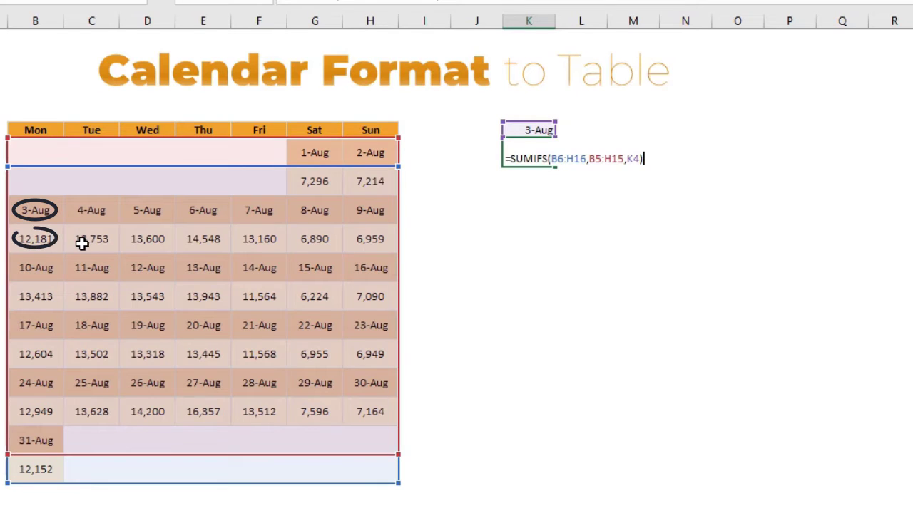
key("Return")
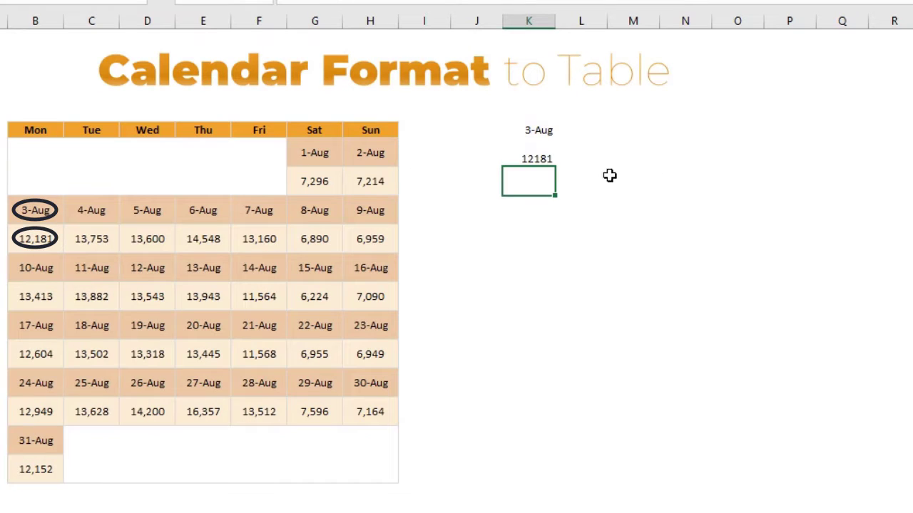
left_click(543, 153)
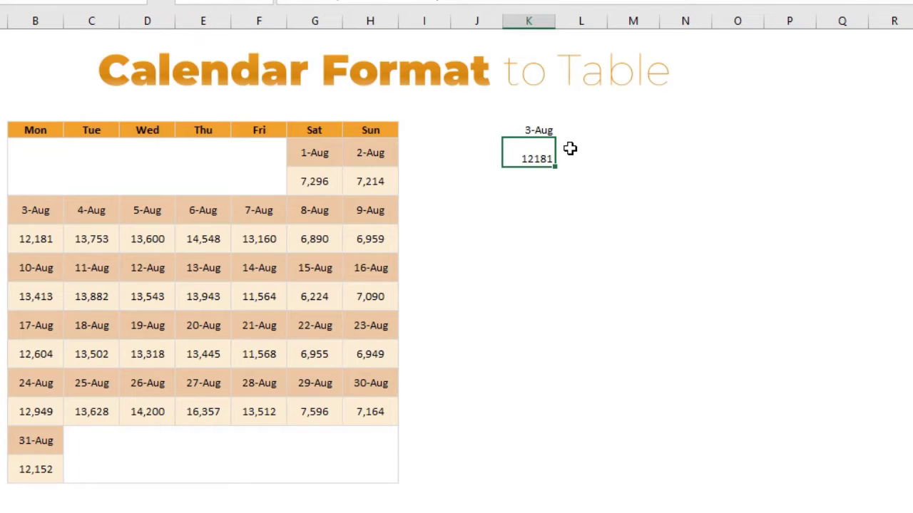
Begin a SUMIFS in D26, the first Formula 1 cell, with the absolute range $B$6:$H$16 as sum range
scroll(510, 255, "down", 8)
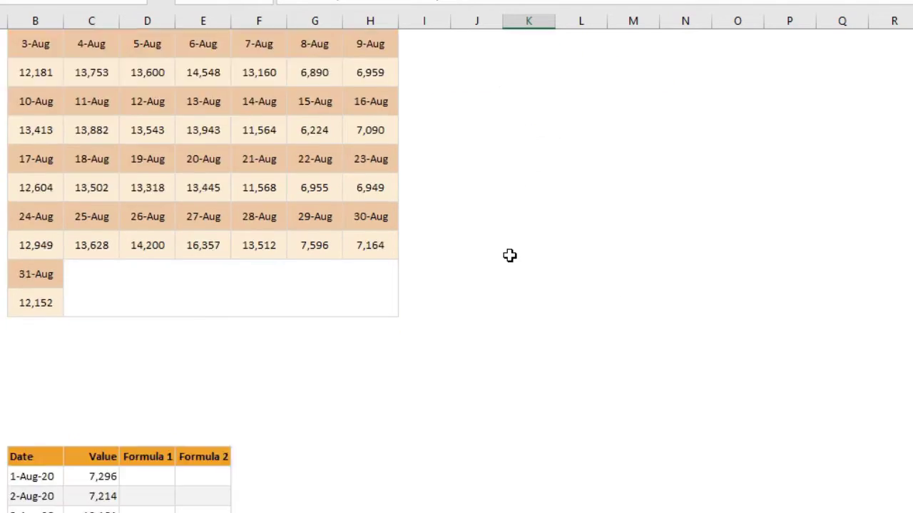
left_click(154, 105)
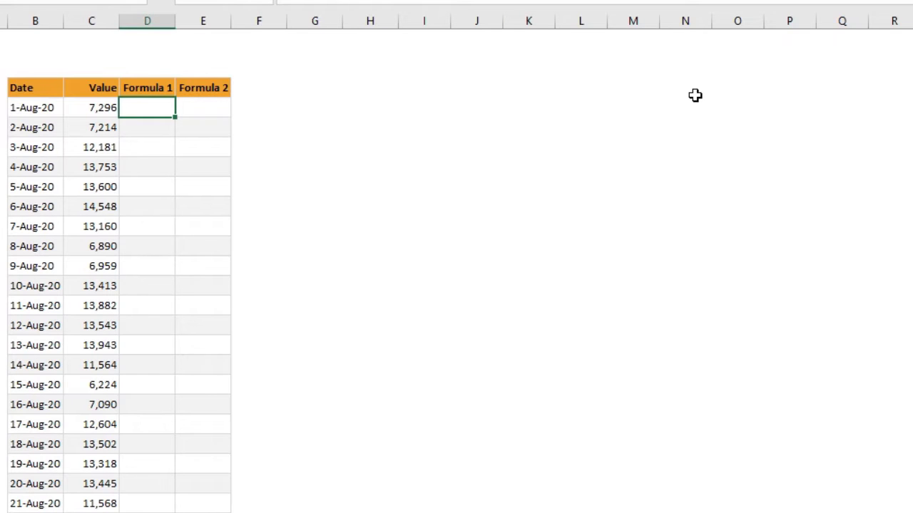
type("=SUMIFS(")
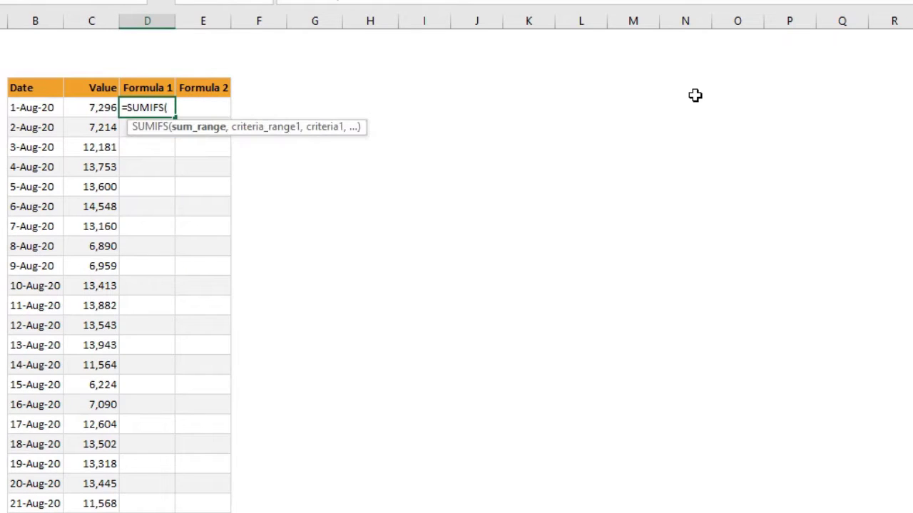
scroll(544, 169, "up", 8)
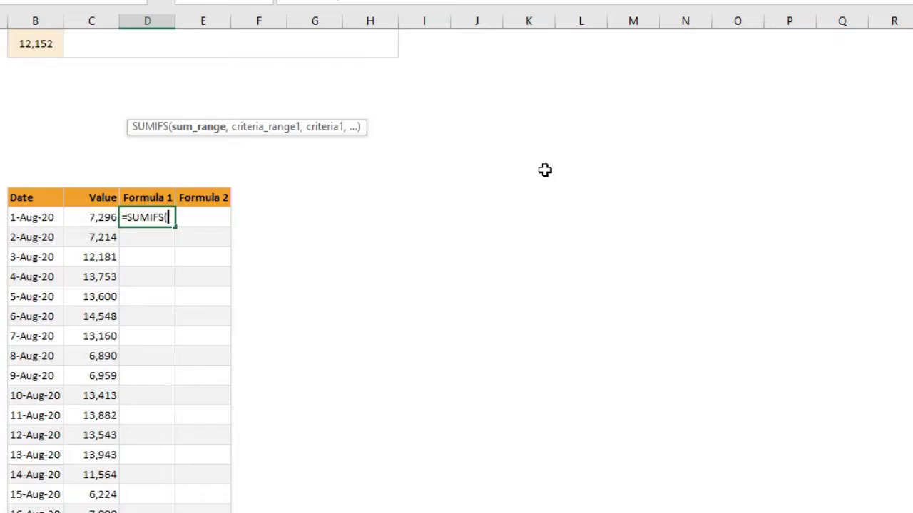
left_click(34, 177)
scroll(354, 325, "down", 2)
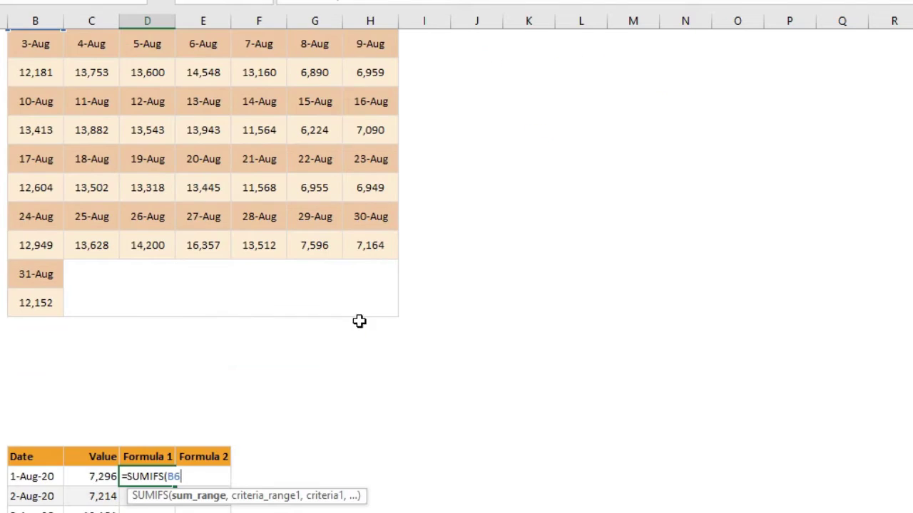
left_click(359, 322, "shift")
scroll(359, 321, "up", 2)
scroll(298, 243, "down", 4)
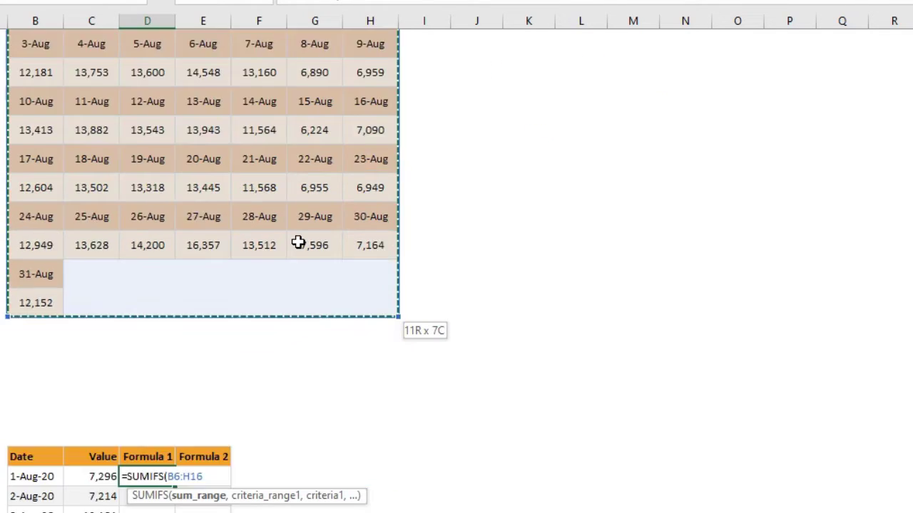
key("F4")
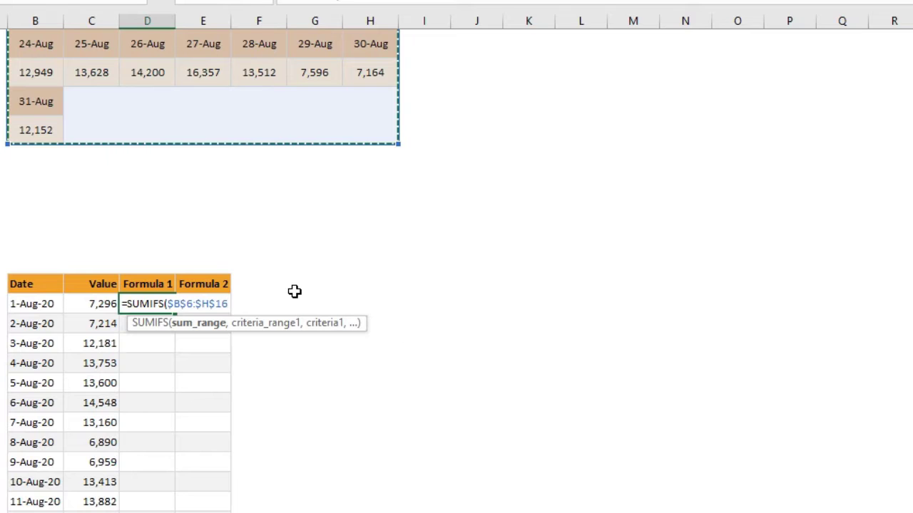
type(",")
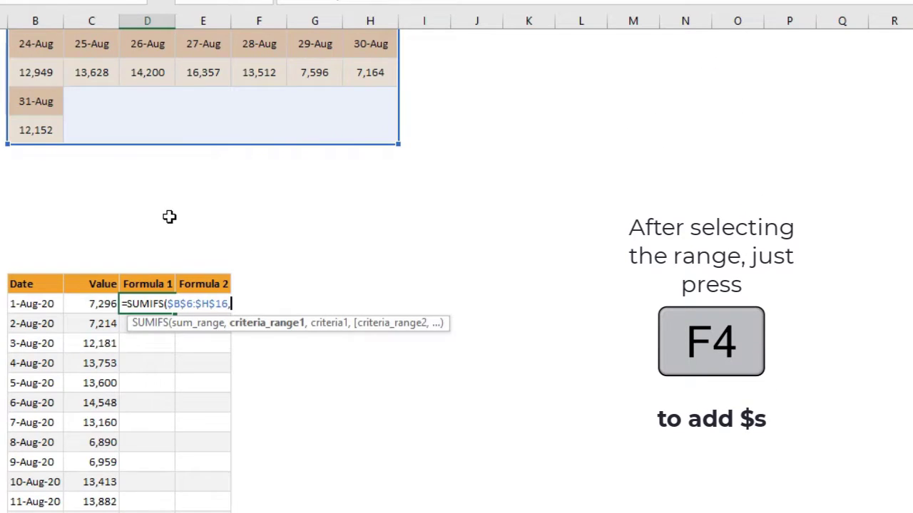
Complete the D26 SUMIFS with absolute criteria range $B$5:$H$15 and the date in B26 as criterion
scroll(102, 195, "up", 4)
left_click(31, 149)
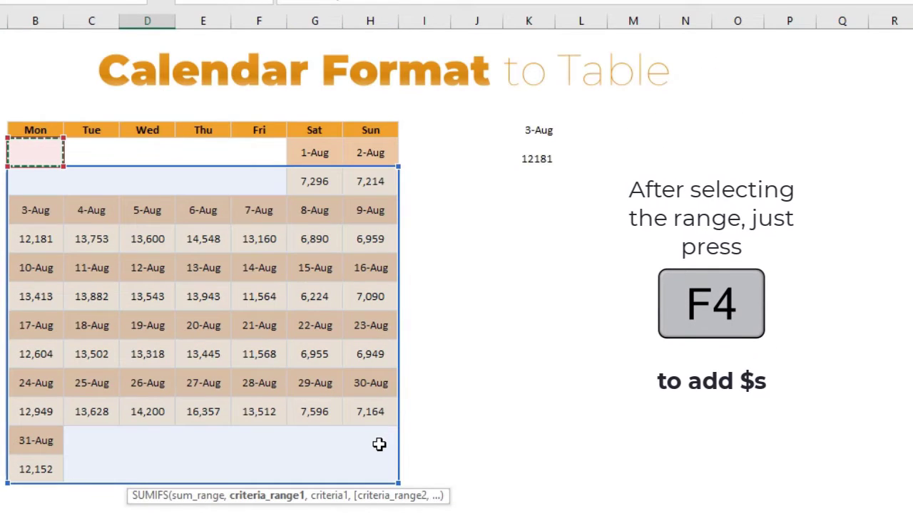
left_click_drag(378, 445, 379, 444)
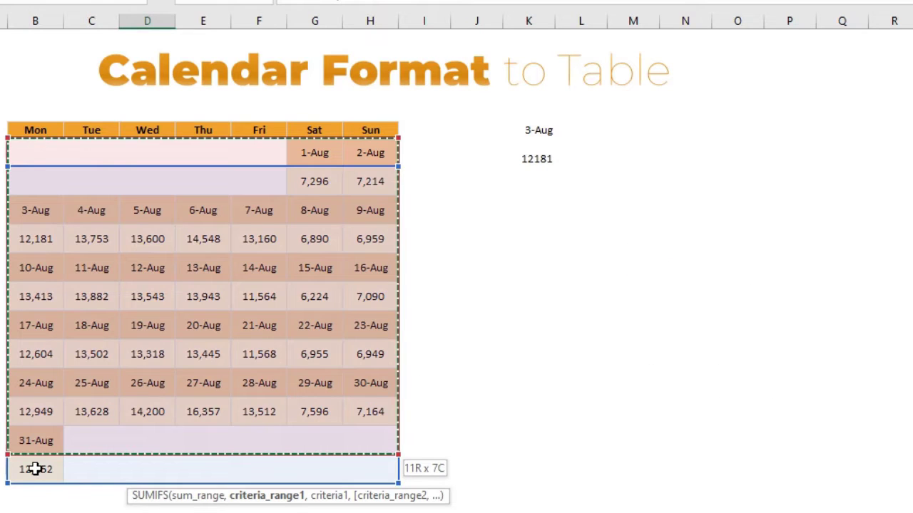
scroll(220, 478, "down", 3)
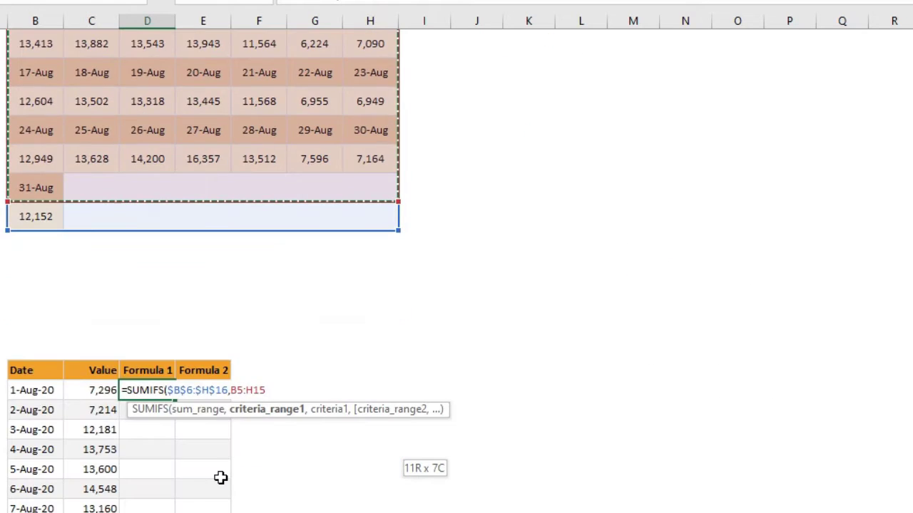
key("F4")
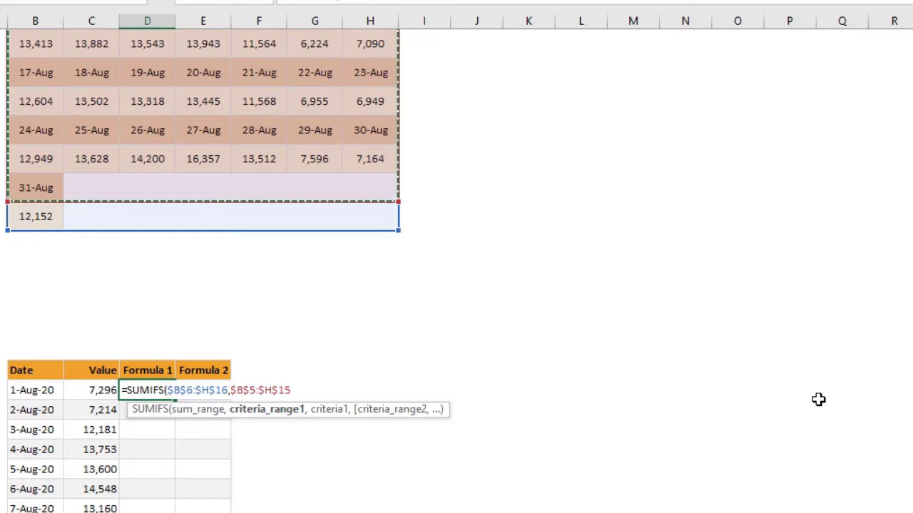
type(",")
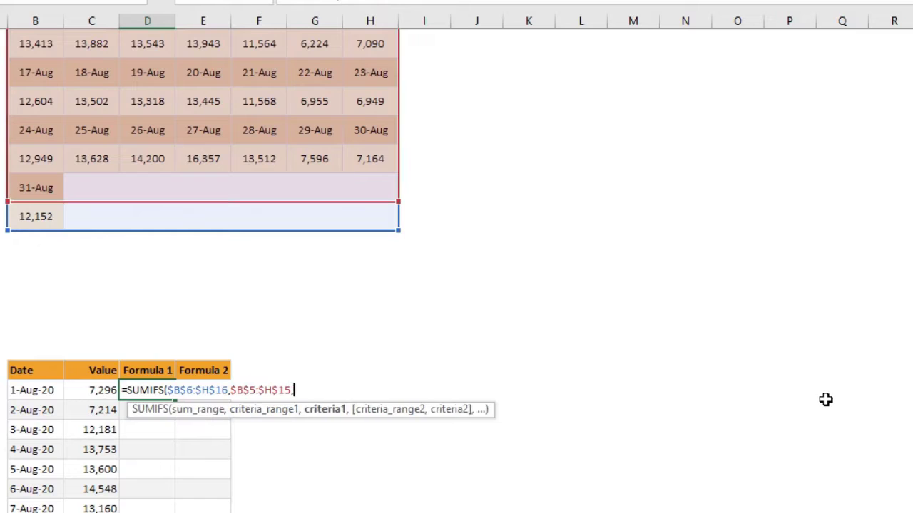
left_click(50, 397)
type(")")
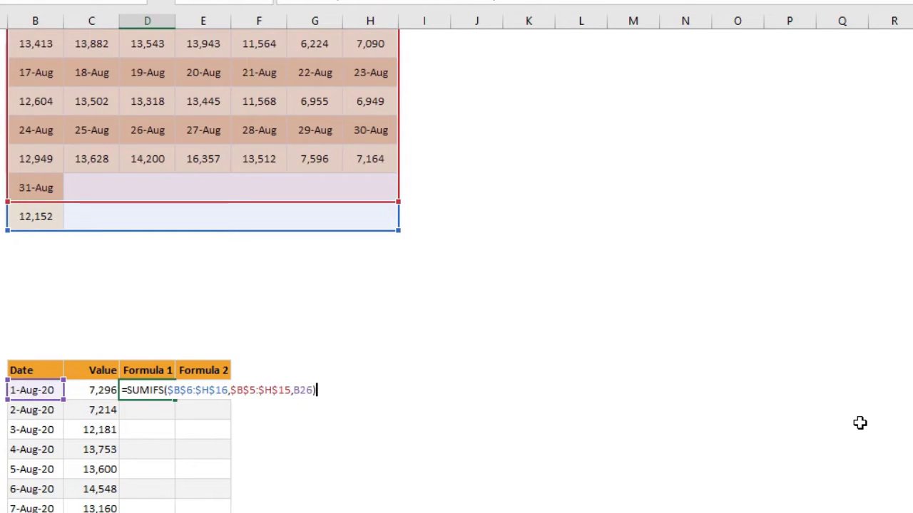
key("Return")
Fill the SUMIFS formula from D26 down the Formula 1 column through the 31-Aug-20 row
scroll(444, 305, "down", 4)
left_click(145, 156)
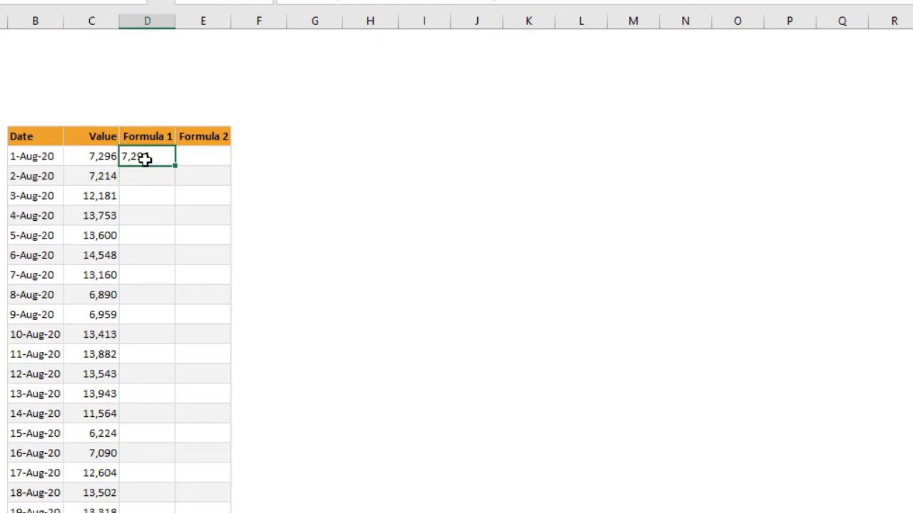
double_click(175, 167)
scroll(191, 350, "down", 5)
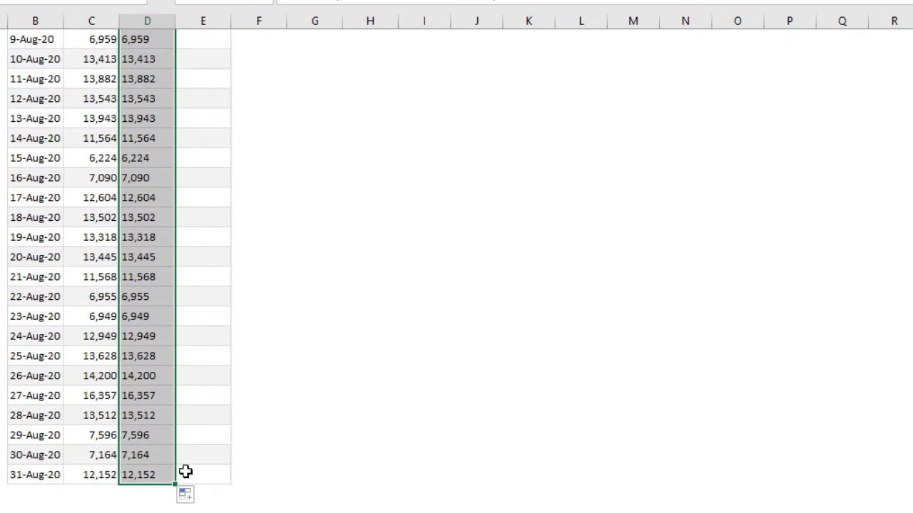
left_click(186, 493)
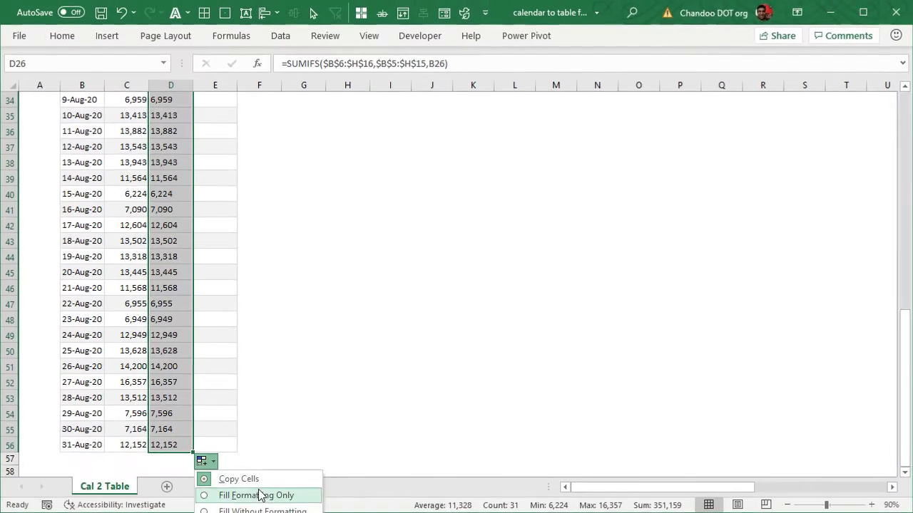
scroll(356, 325, "up", 3)
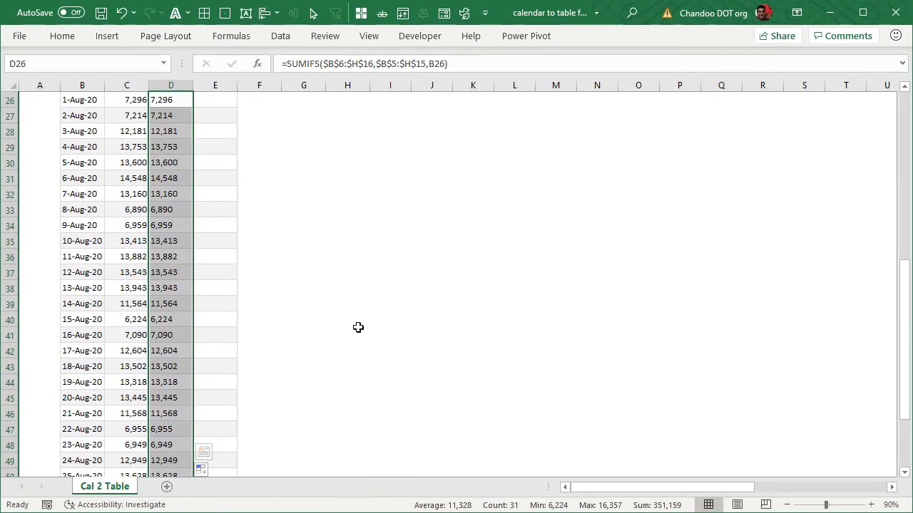
Compare the Formula 1 results with the Value column and inspect the formulas in several rows
left_click(347, 332)
left_click(163, 114)
scroll(187, 214, "down", 3)
left_click(163, 246)
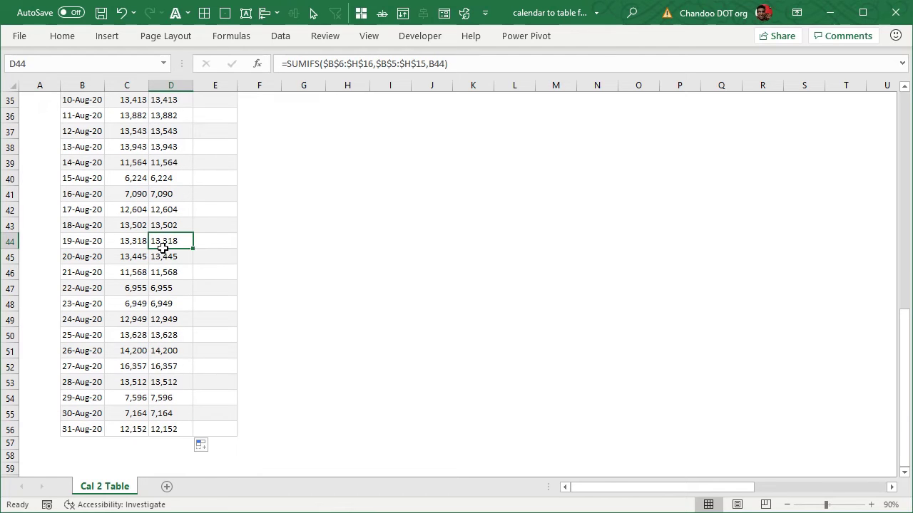
left_click_drag(147, 257, 168, 254)
left_click_drag(146, 429, 171, 429)
scroll(235, 398, "up", 8)
left_click(170, 354)
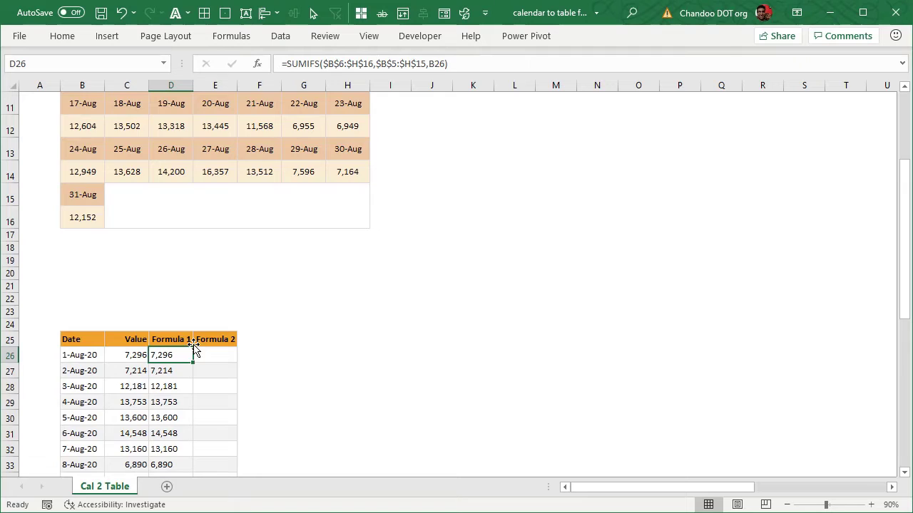
Replace the 3-Aug value in B8 with TEXT and check the SUMIFS formula in K5
scroll(423, 311, "up", 3)
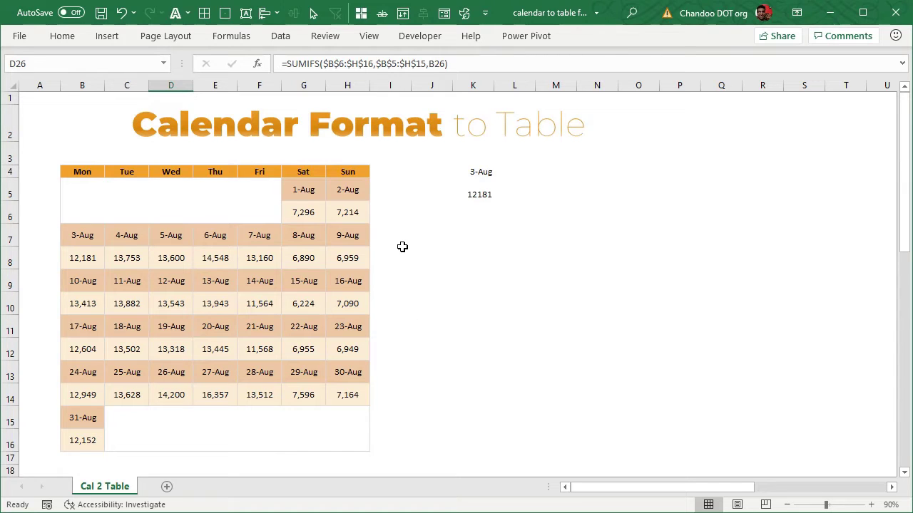
left_click(84, 254)
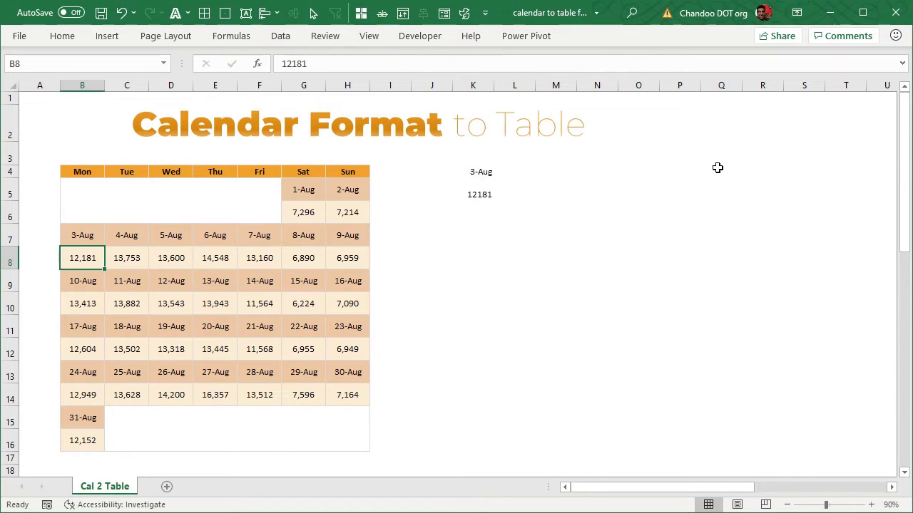
type("TEXT")
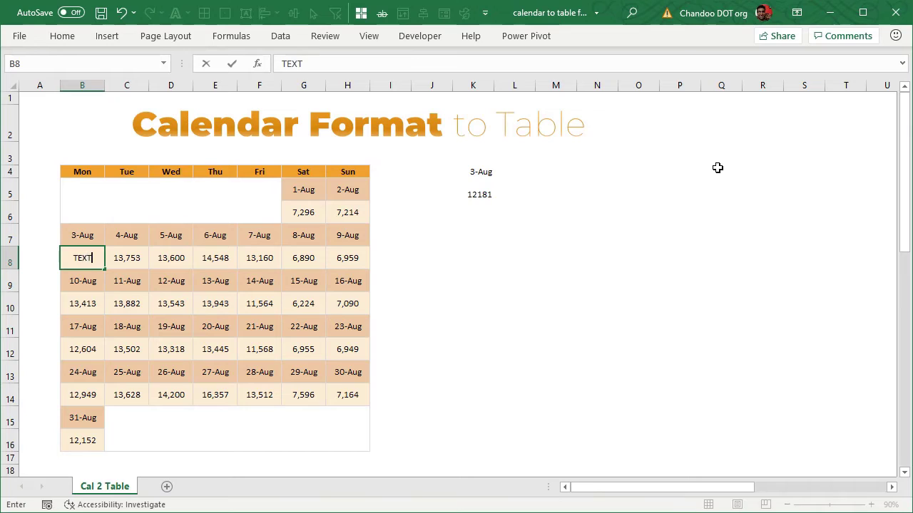
key("Return")
left_click(476, 188)
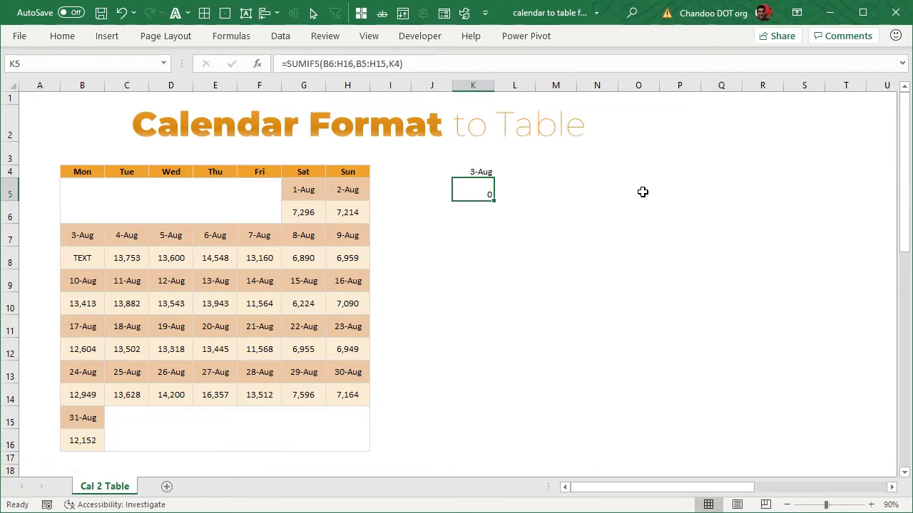
Undo the TEXT entry in B8 and look over the Date and Value table again
left_click(85, 258)
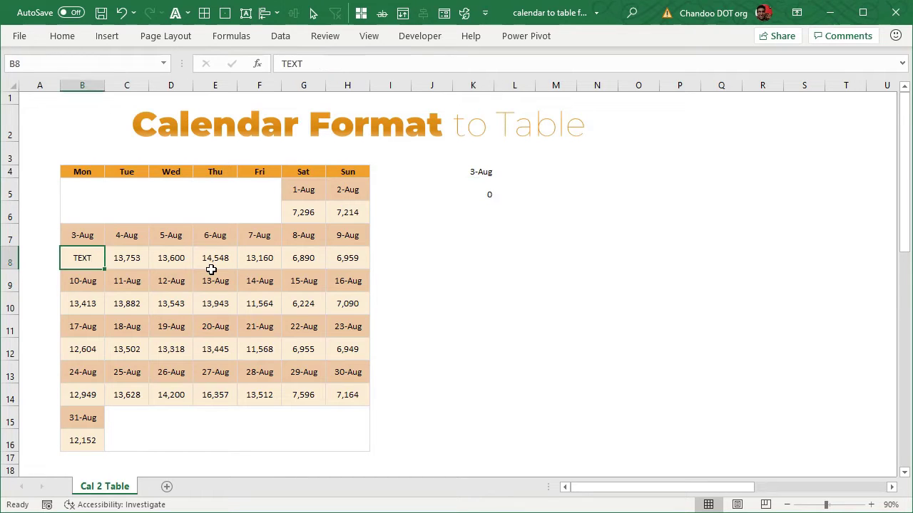
key("ctrl+z")
scroll(550, 238, "down", 6)
scroll(547, 238, "up", 6)
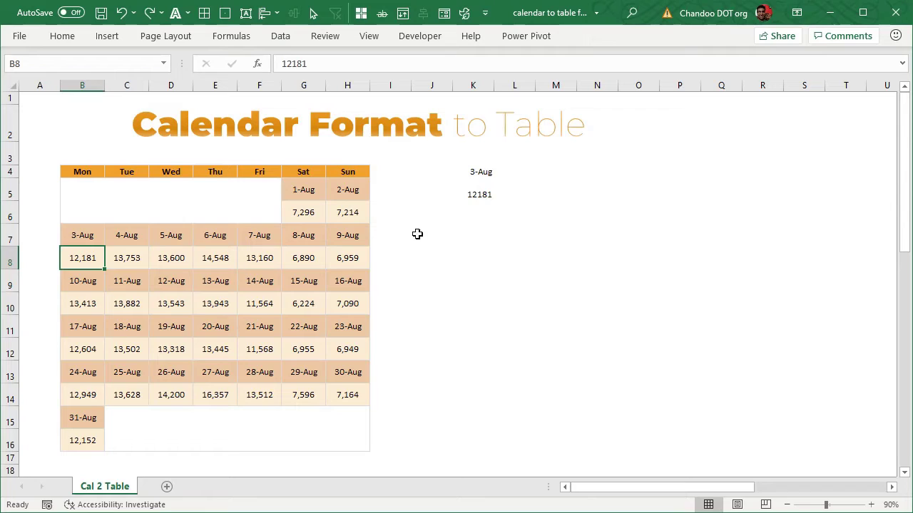
Label J5 as sumifs and J6 as index beside the lookup cells
left_click(490, 230)
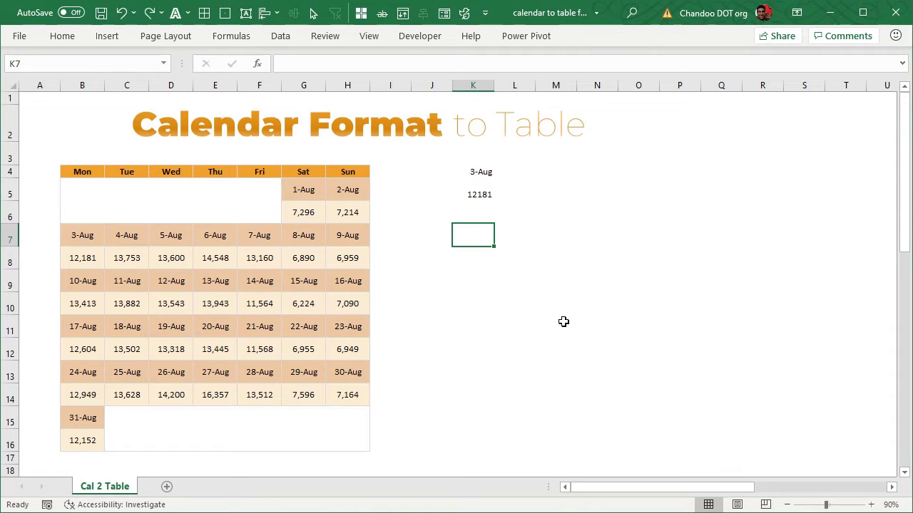
left_click(425, 197)
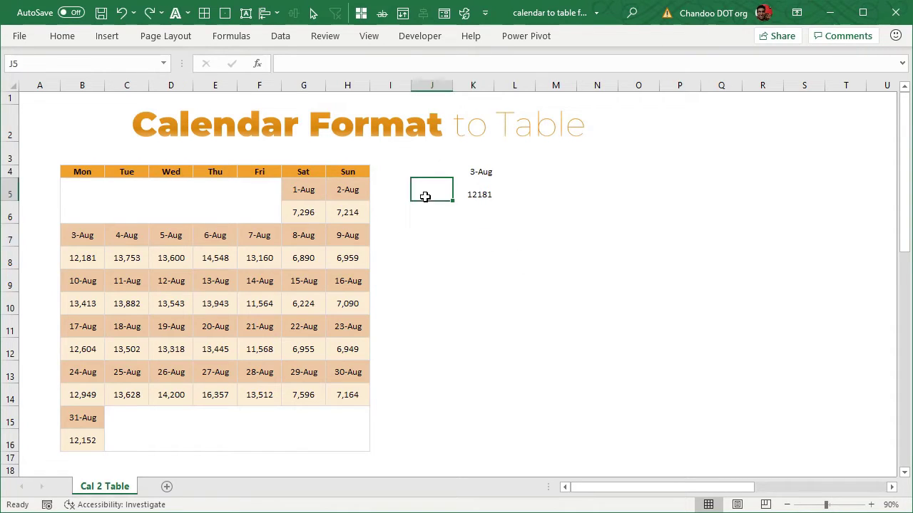
type("sum")
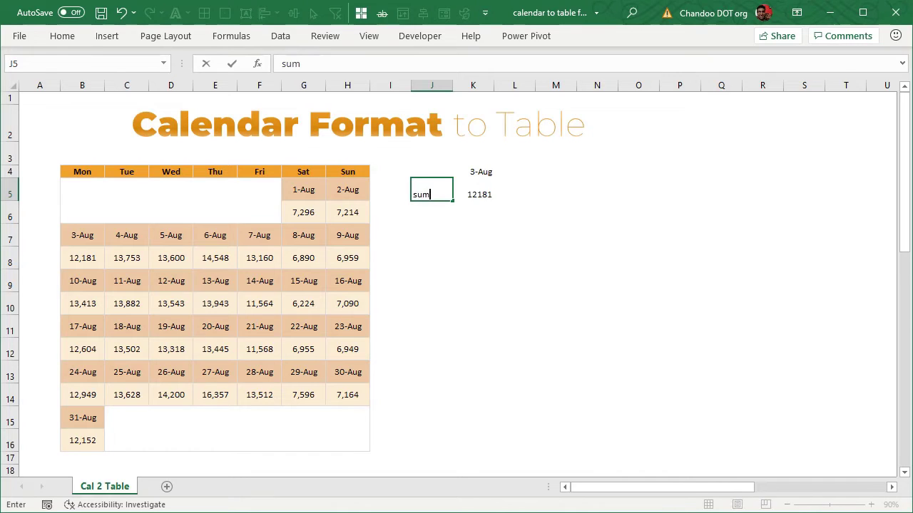
type("ifs")
key("Return")
type("inde")
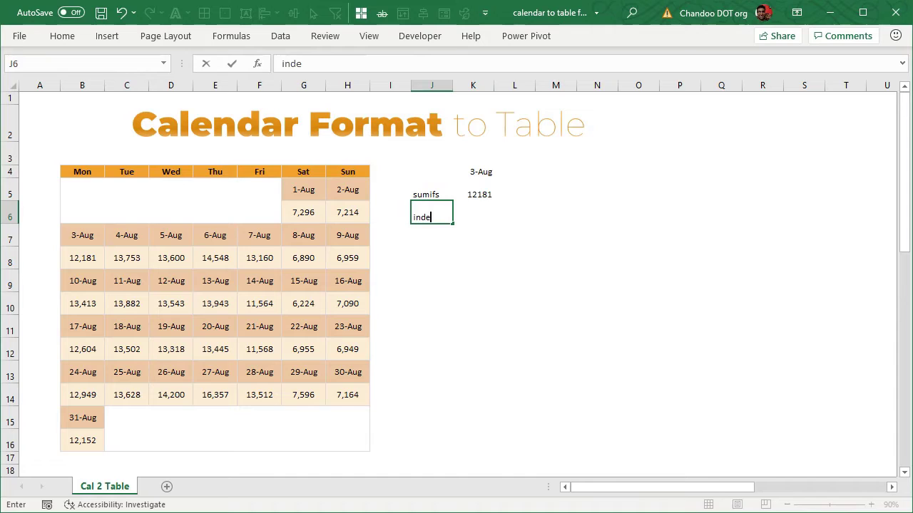
type("x")
key("Return")
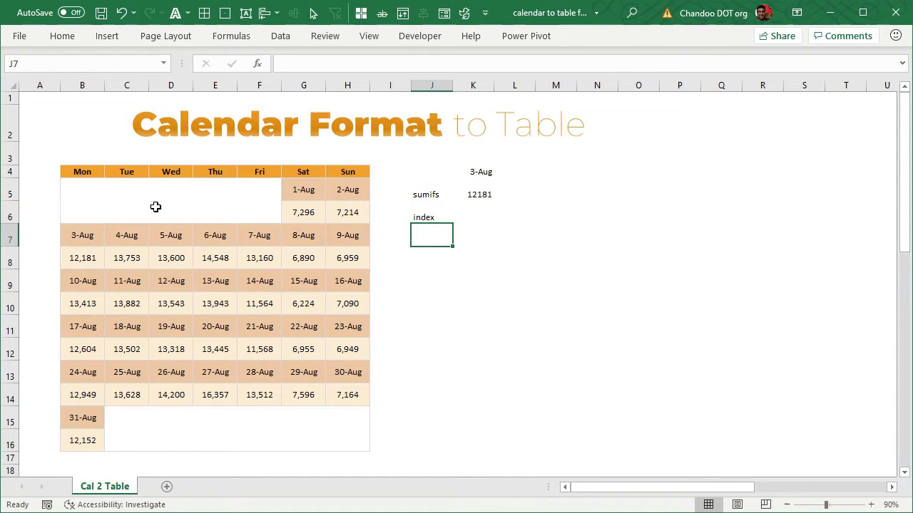
Begin an INDEX formula in K6 with the whole calendar block B5:H16 as the array
left_click_drag(94, 188, 350, 436)
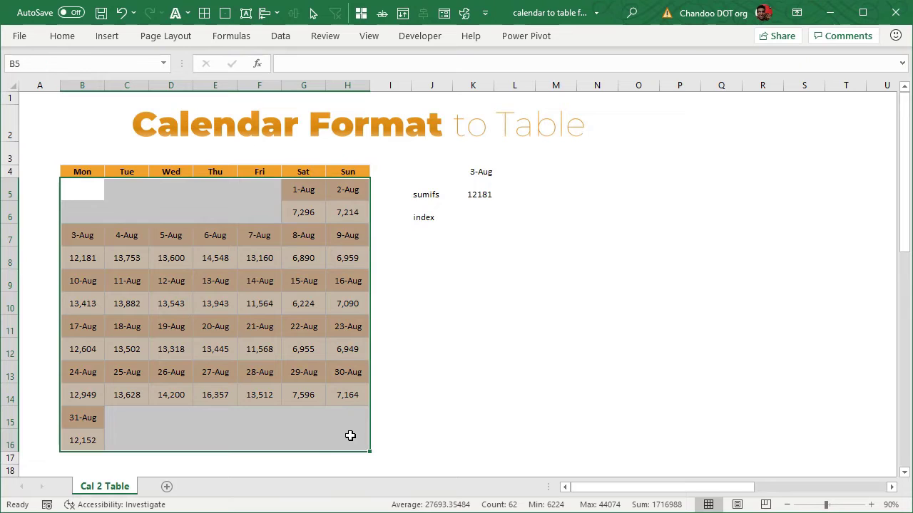
left_click_drag(95, 197, 342, 432)
mouse_move(82, 250)
left_mouse_down()
mouse_move(66, 258)
mouse_move(88, 248)
left_mouse_up()
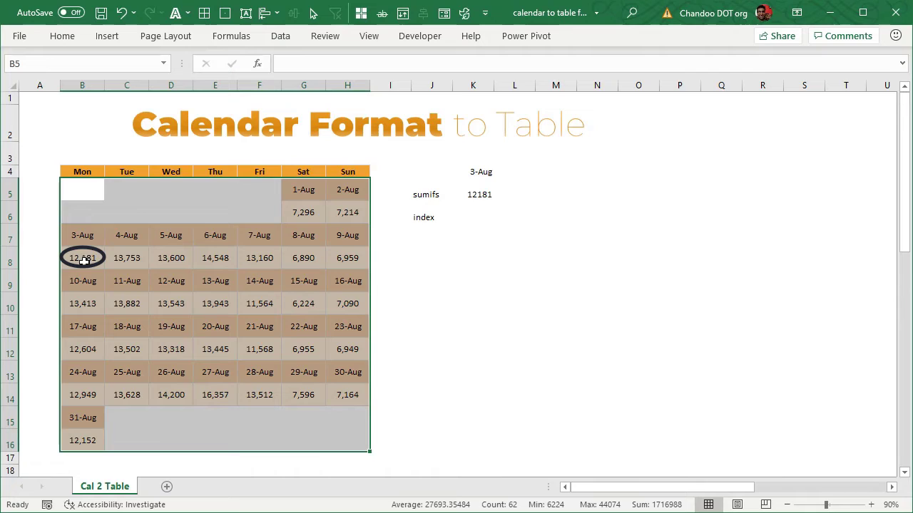
left_click(478, 217)
type("=index")
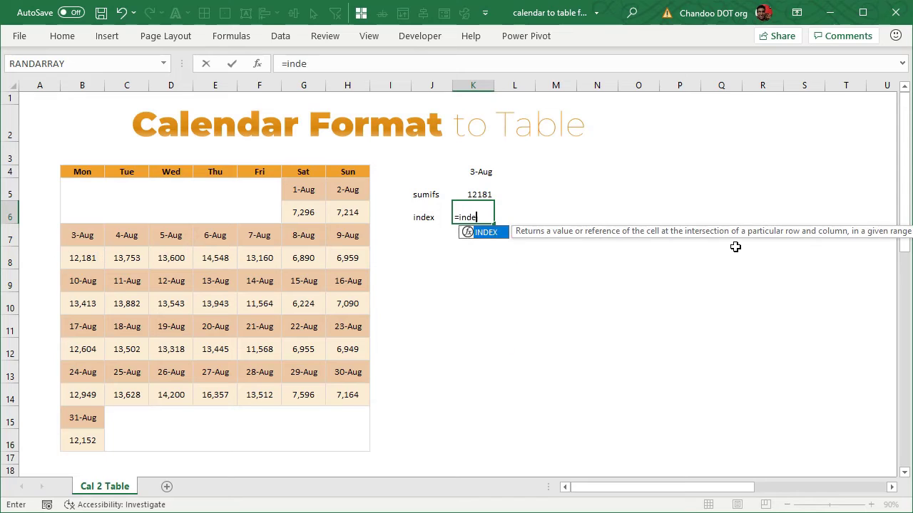
key("Tab")
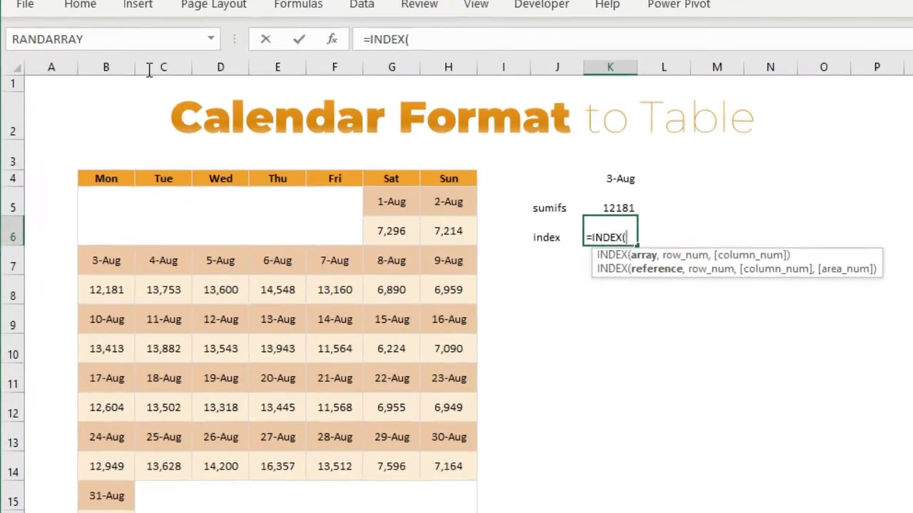
left_click_drag(100, 203, 457, 512)
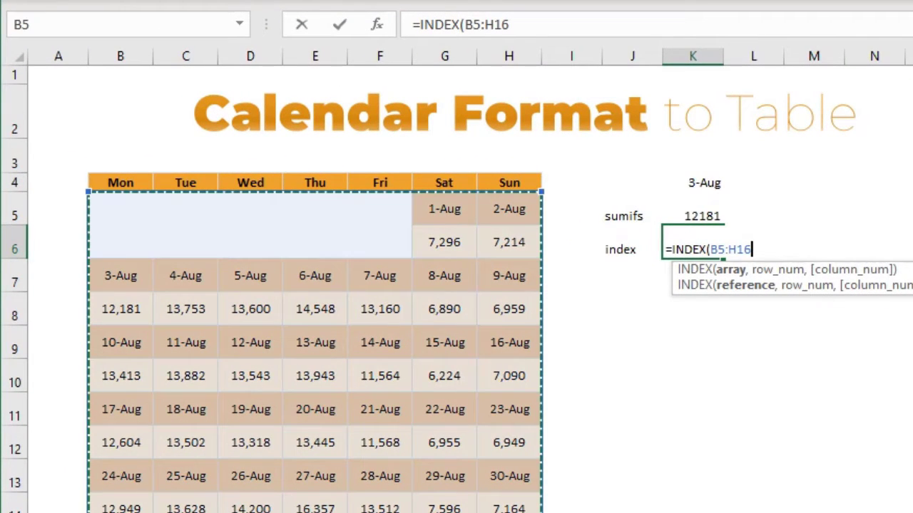
Complete the K6 INDEX formula with row number 4 and column number 1
type(",")
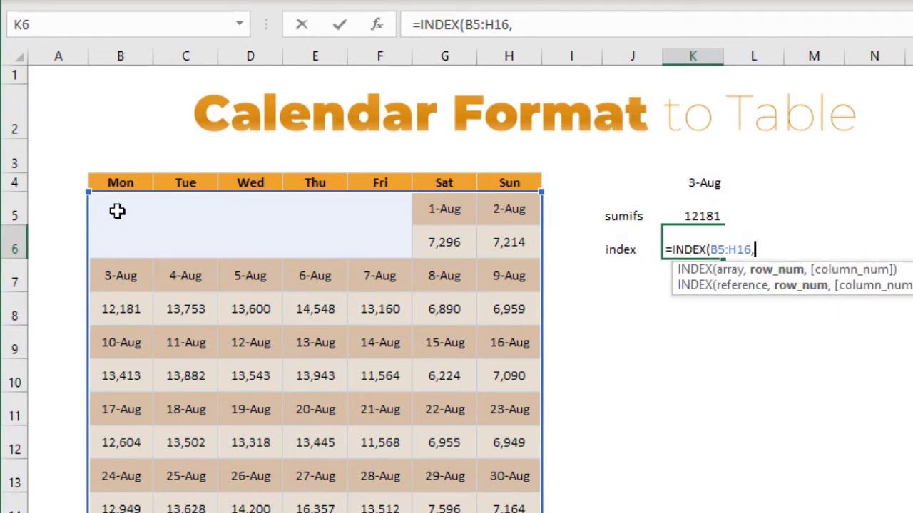
type("4")
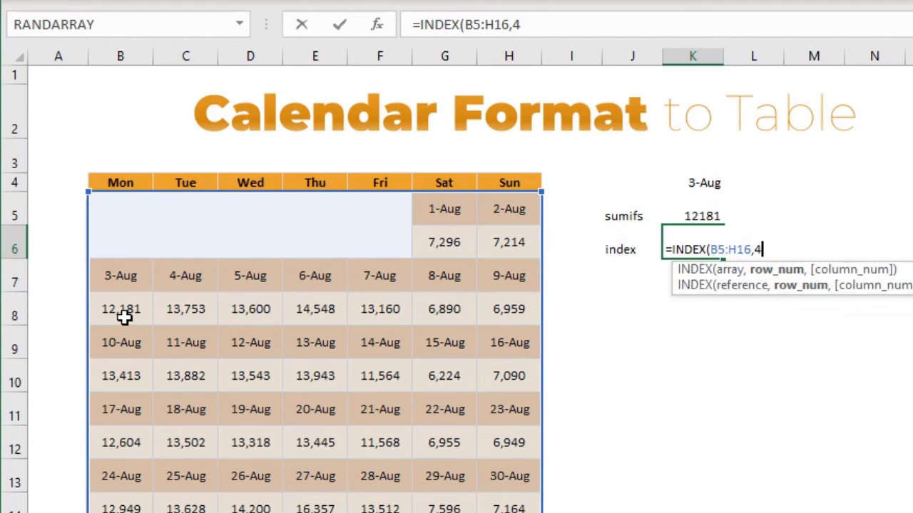
type(",1")
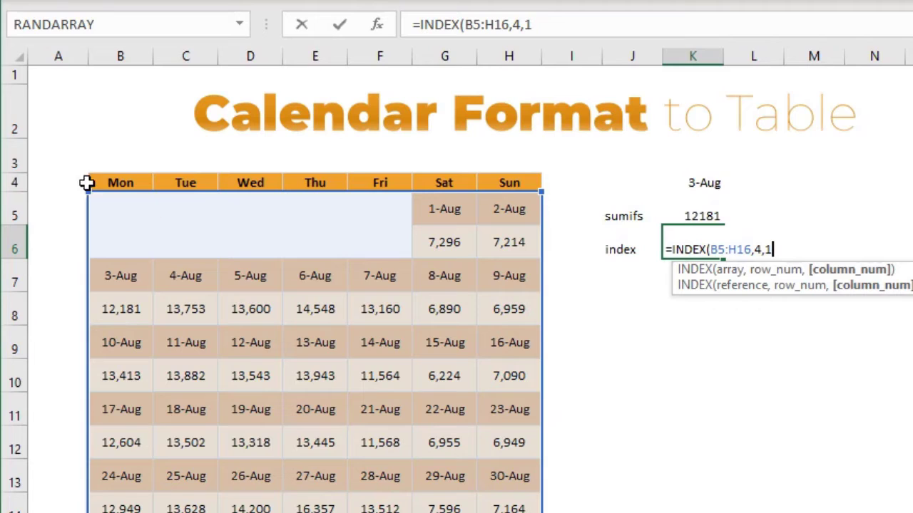
type(")")
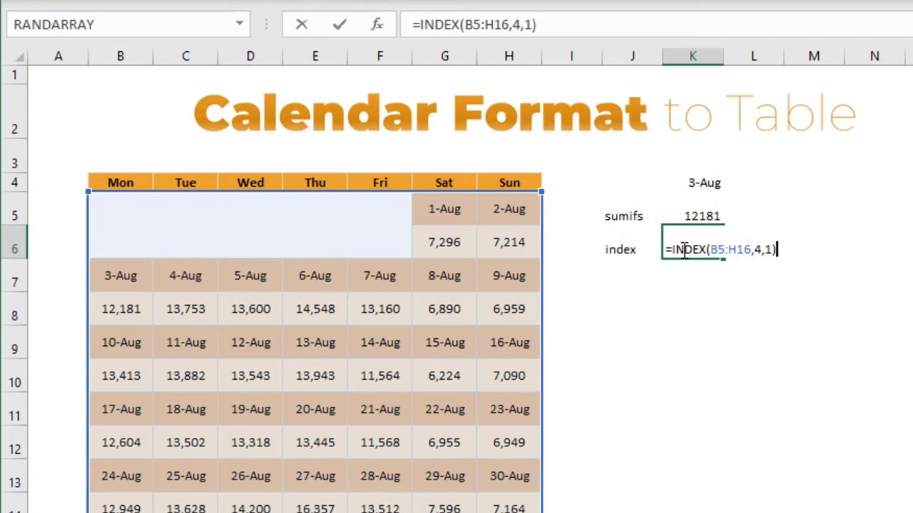
key("Return")
left_click(699, 244)
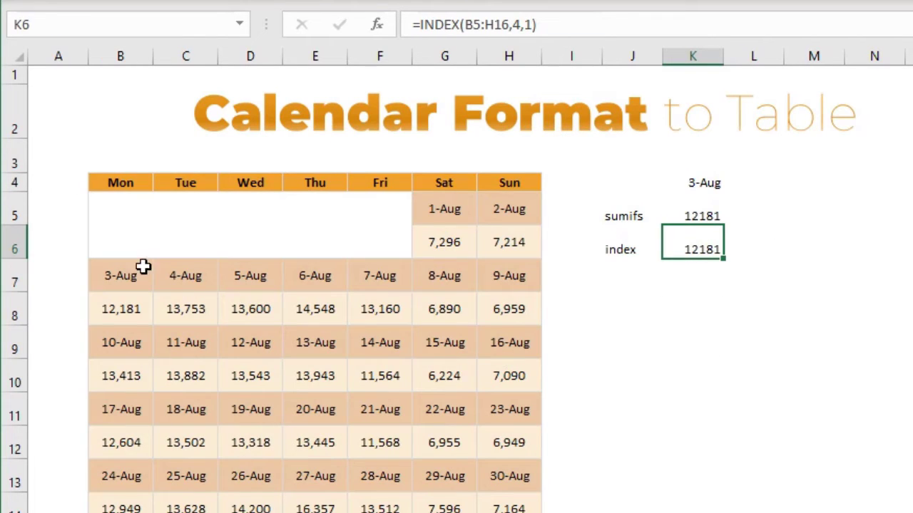
Test the K6 INDEX formula by replacing the 3-Aug value in B8 with text, and undo that entry
left_click(126, 311)
type("text")
key("Return")
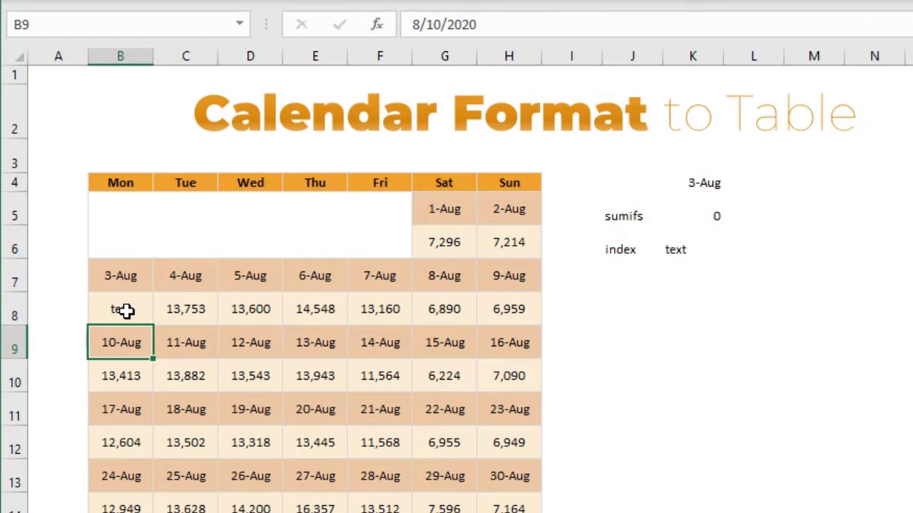
left_click(689, 251)
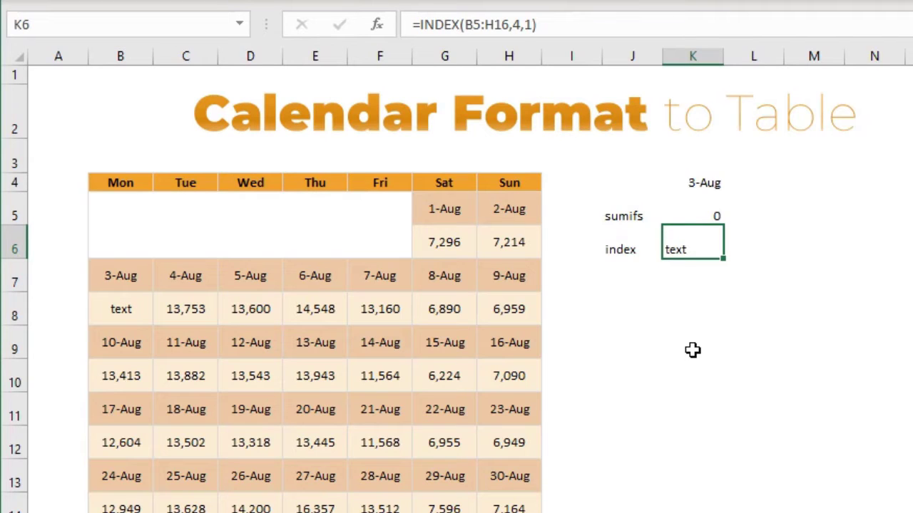
key("ctrl+z")
Review the array, row and column arguments of the K6 INDEX formula without changing it
left_click(706, 241)
double_click(704, 234)
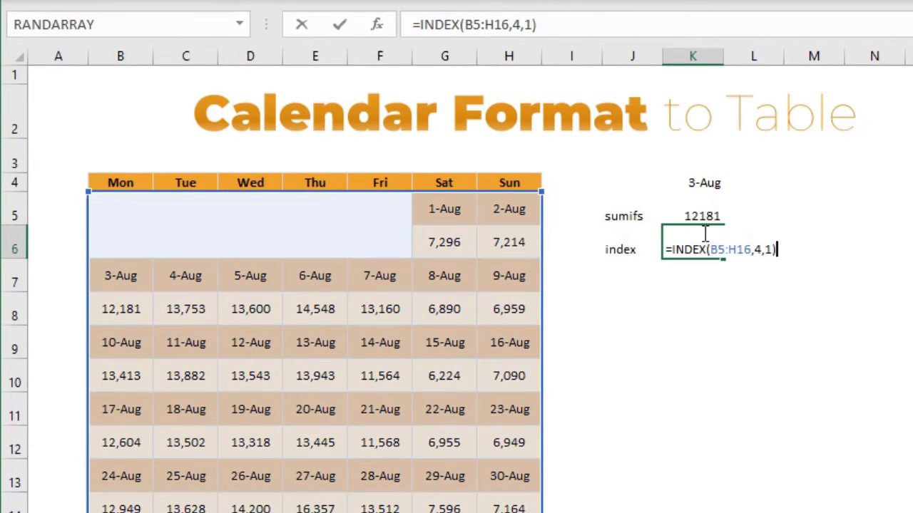
left_click_drag(710, 251, 752, 251)
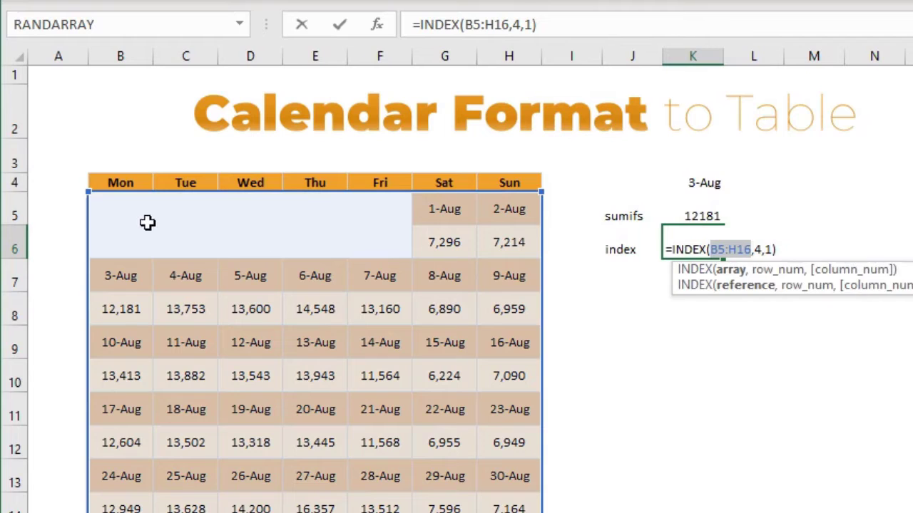
left_click(757, 250)
double_click(768, 250)
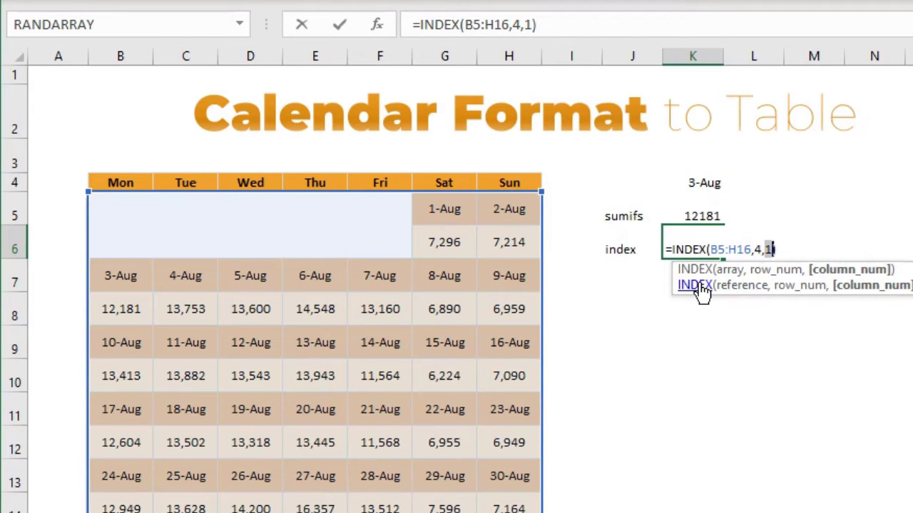
key("Escape")
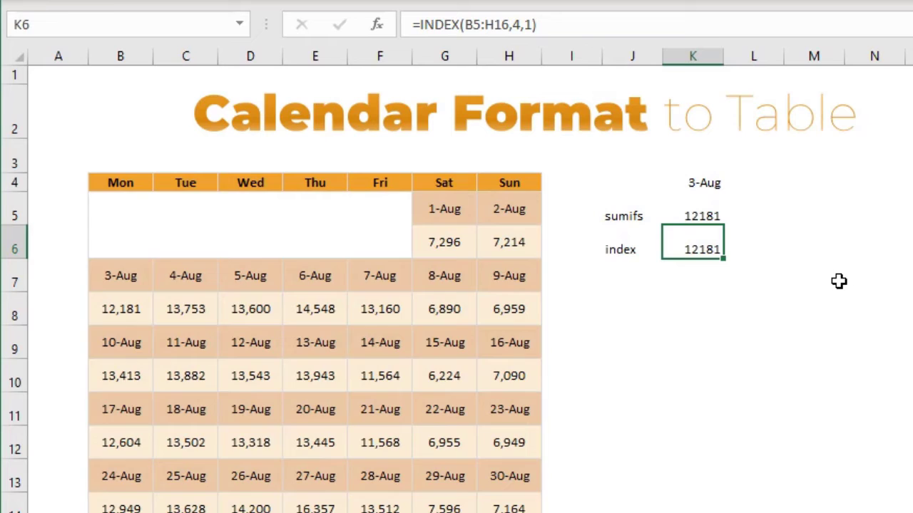
Clear the hard-coded INDEX formula from K6
key("F2")
key("Escape")
key("Delete")
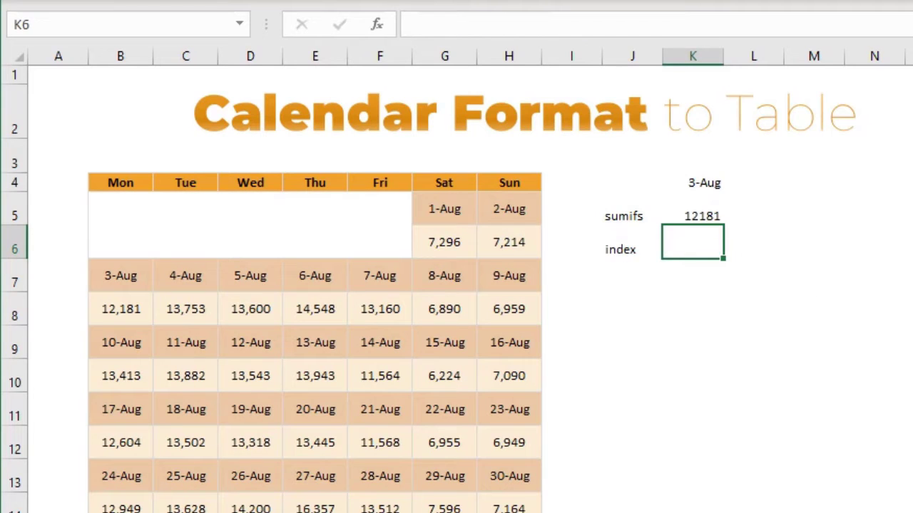
Add the labels row, col and final result in J7, J8 and J9 below index
left_click(632, 275)
type("row")
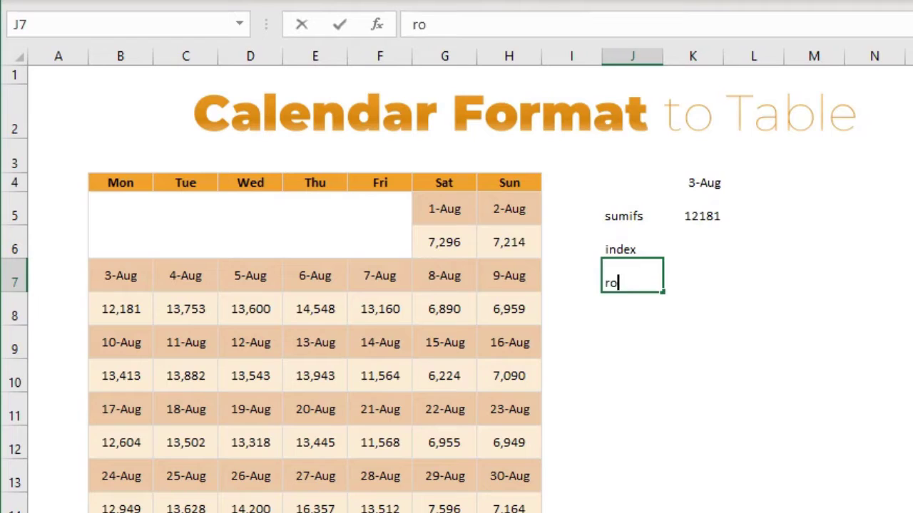
key("Return")
type("col")
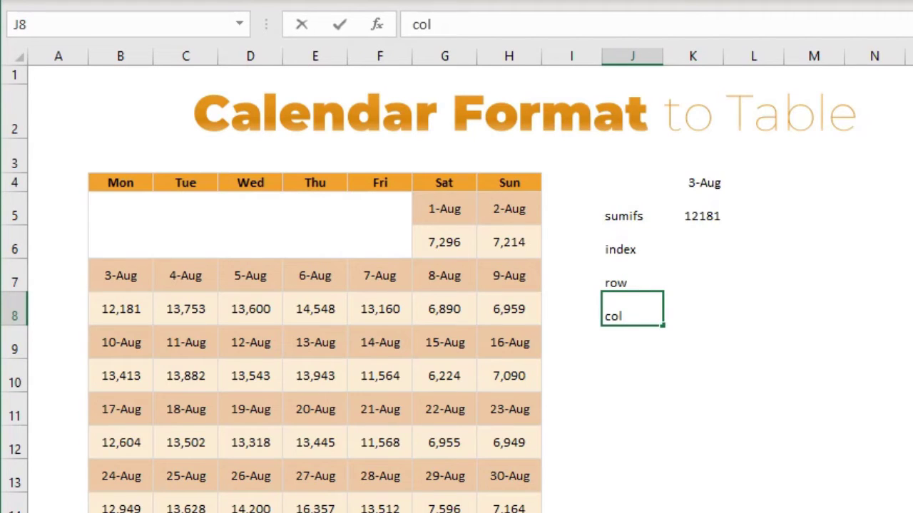
key("Return")
type("final resu")
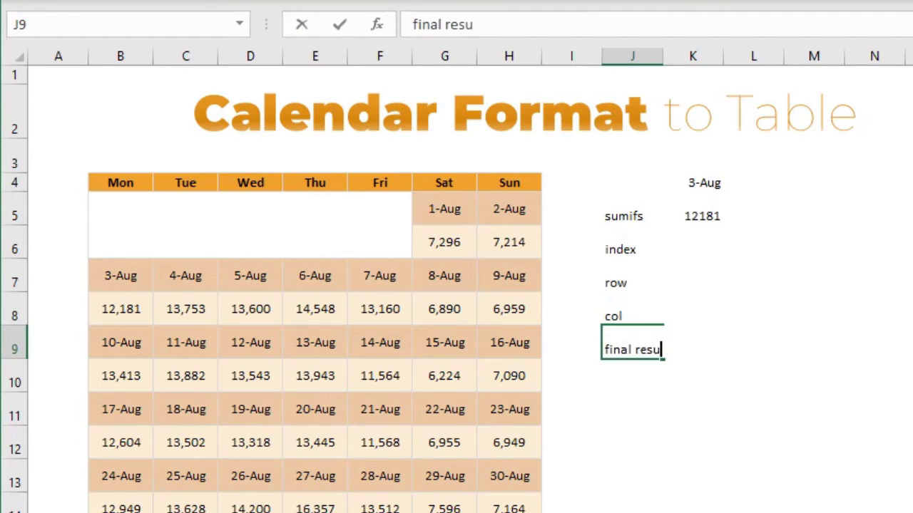
type("lt")
key("Return")
Finish the final result label in J9 and select the 3-Aug value in the calendar
left_click(707, 286)
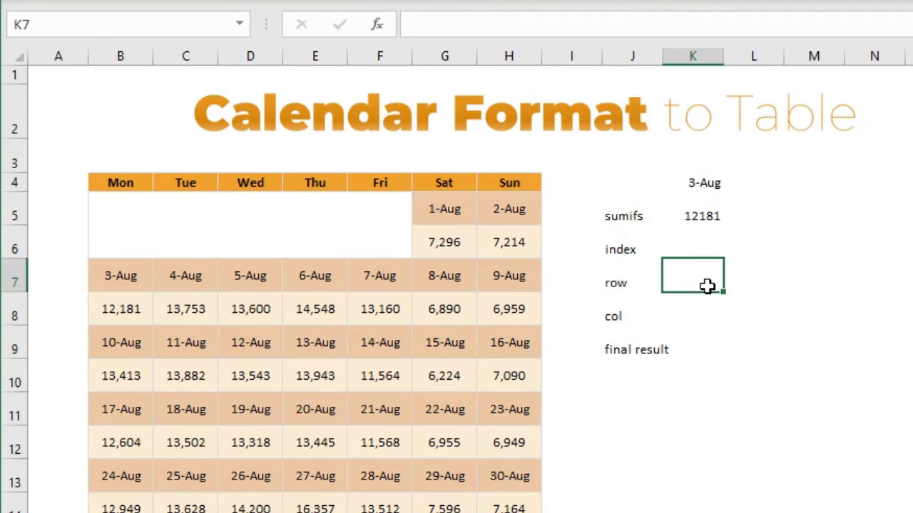
left_click(106, 309)
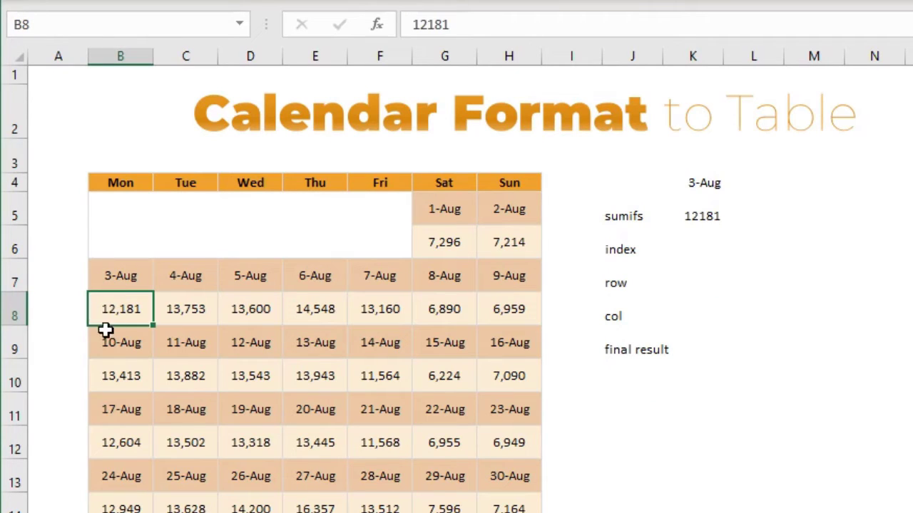
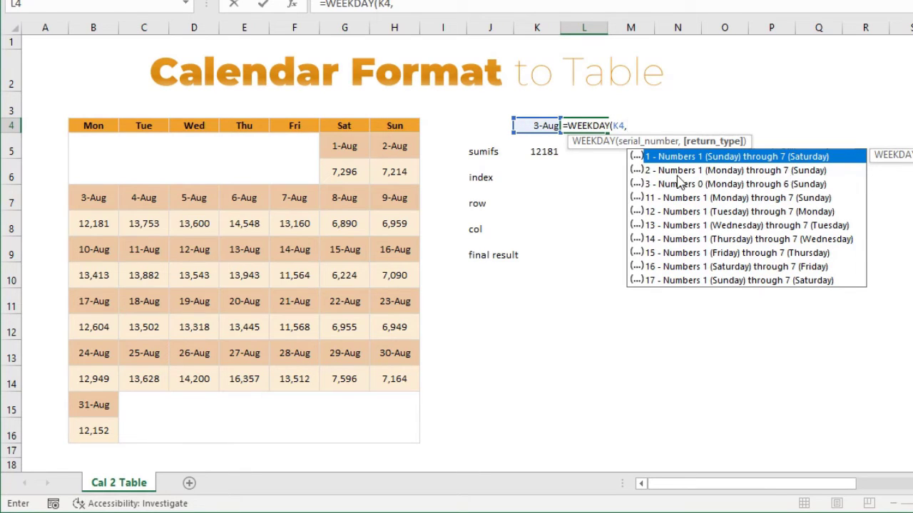
Test =WEEKDAY(K4,2) in L4 against the calendar's Monday column B5:B16, and clear the test formula
type("2")
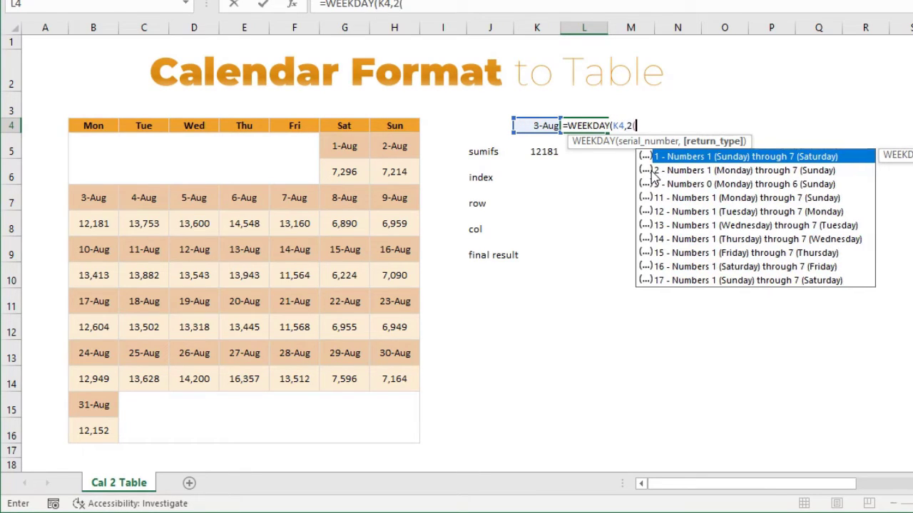
type(")")
key("Return")
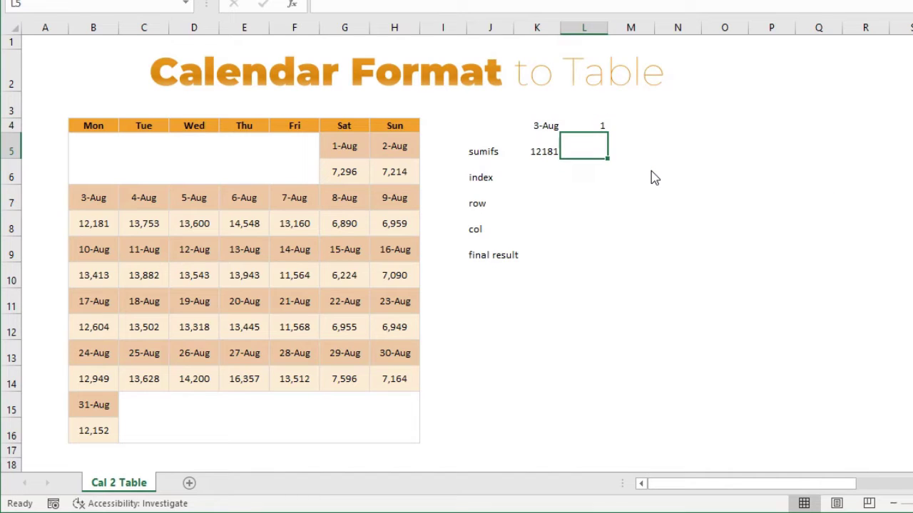
key("Up")
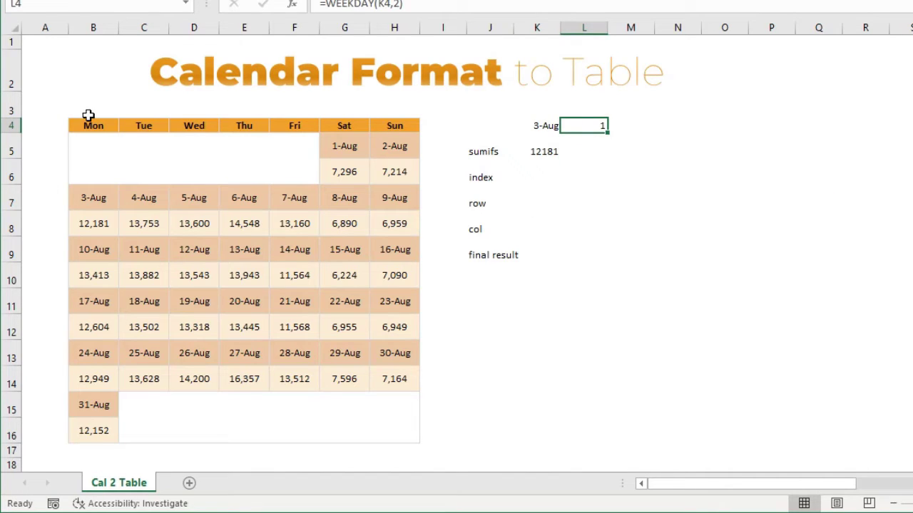
left_click_drag(87, 115, 78, 435)
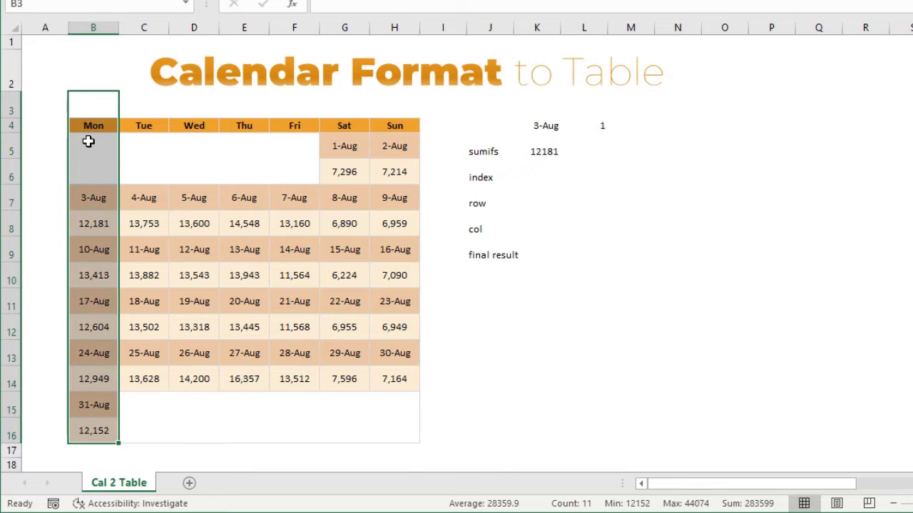
left_click_drag(88, 142, 90, 432)
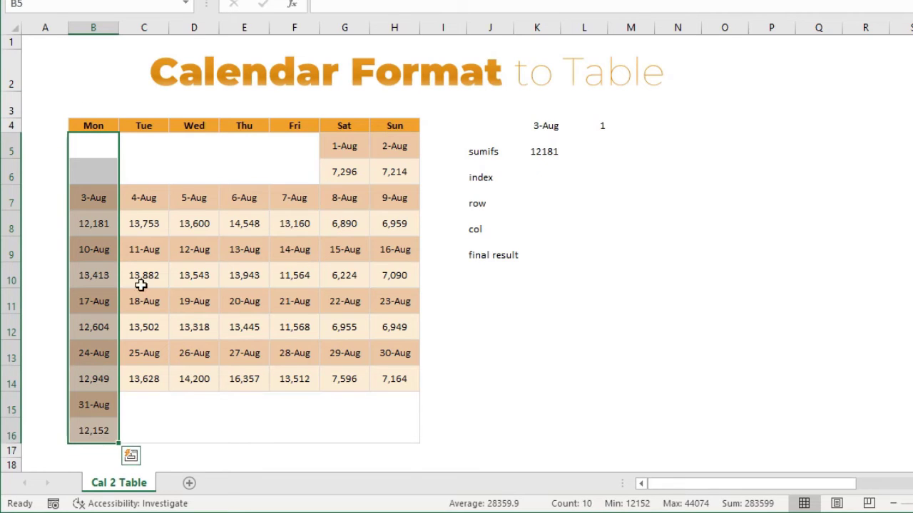
left_click(592, 130)
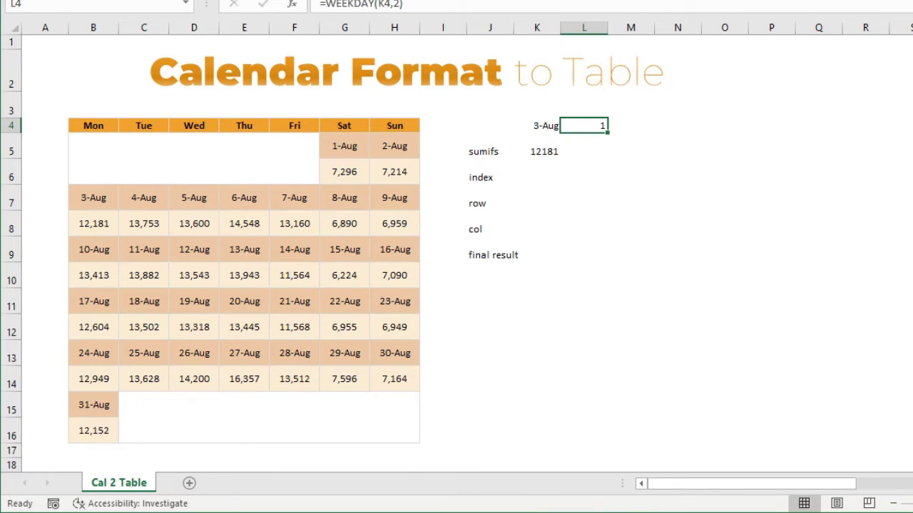
Start a MATCH formula in K7 beside the row label, with the date in K4 as lookup value
key("Down")
key("Down")
key("Down")
key("Down")
key("Left")
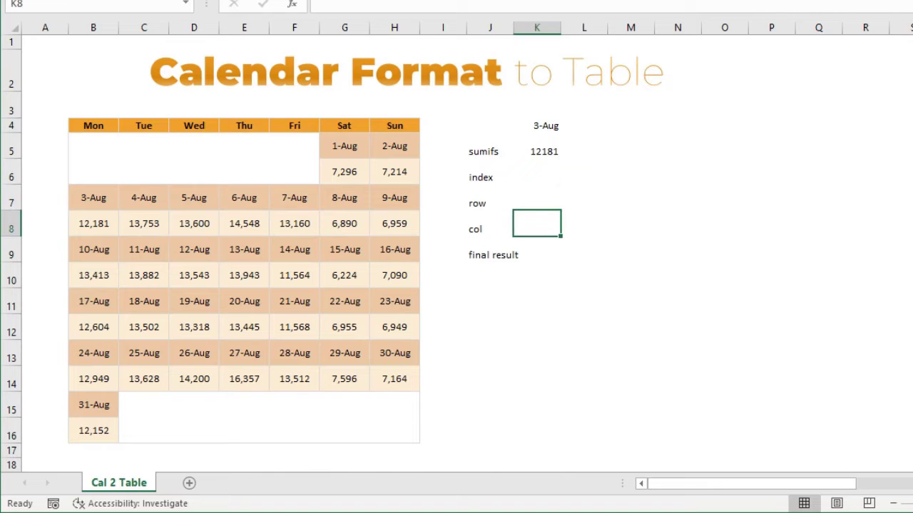
key("Up")
type("=")
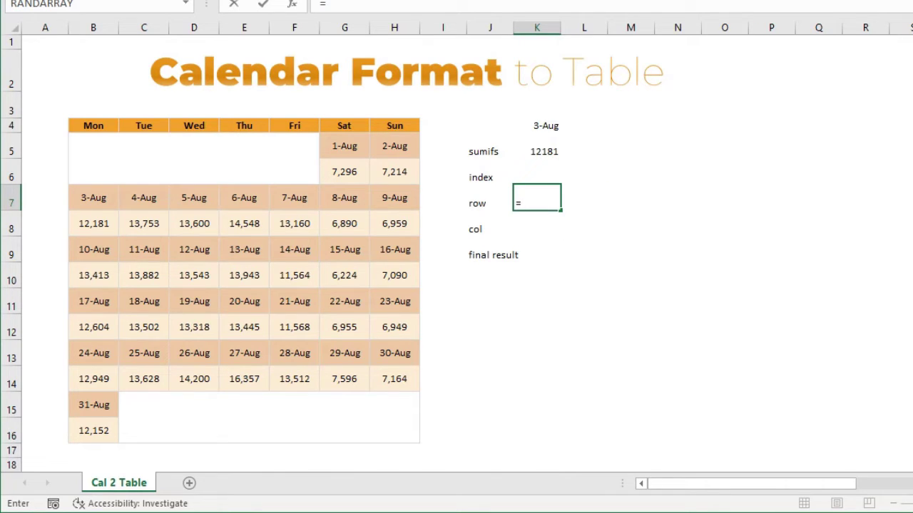
type("matc")
key("Tab")
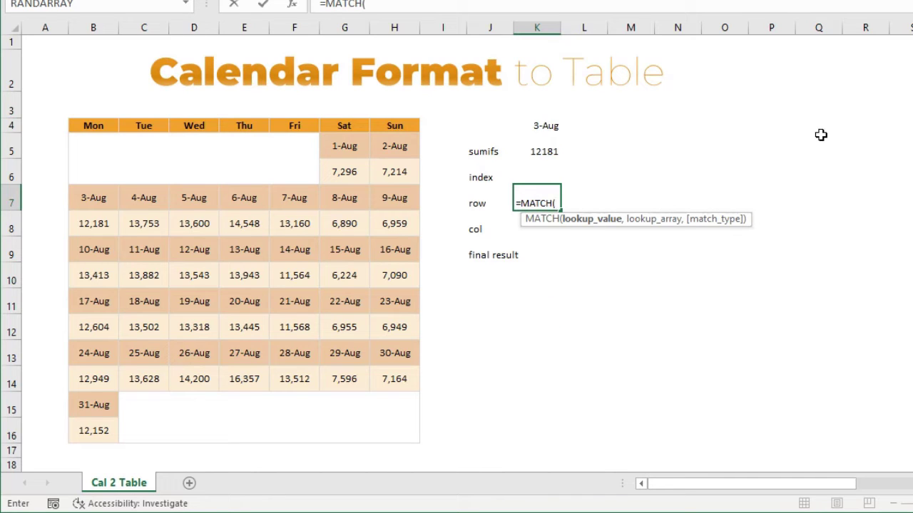
left_click(560, 125)
type(",")
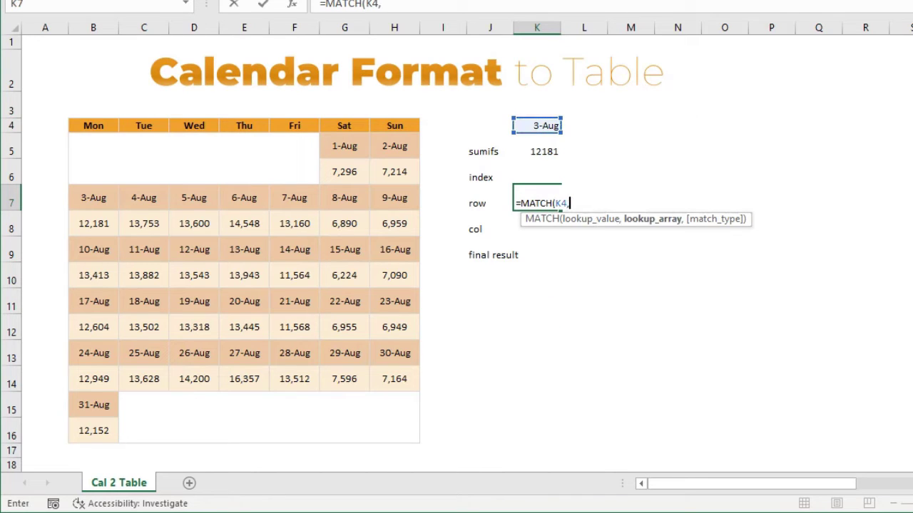
Use INDEX on B5:H16 with an empty row argument as the lookup array of the K7 MATCH formula
type("inde")
key("Tab")
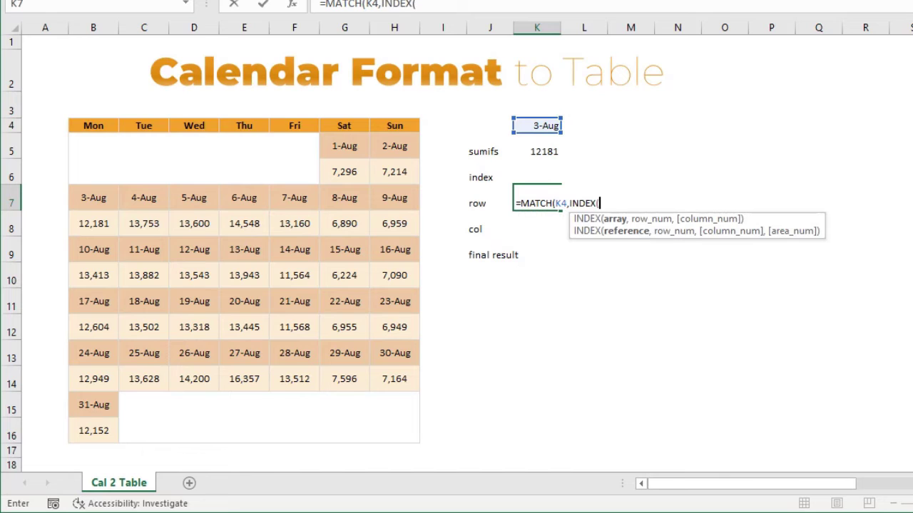
left_click_drag(113, 144, 387, 420)
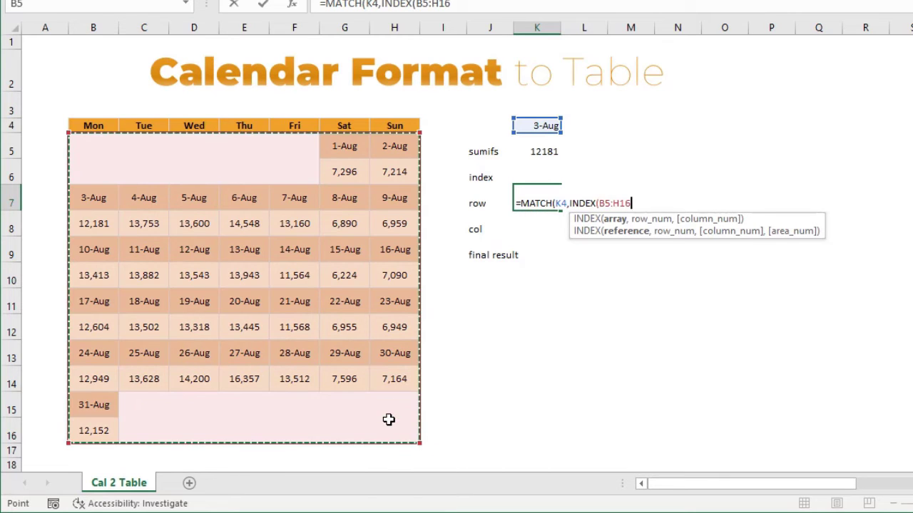
type(",")
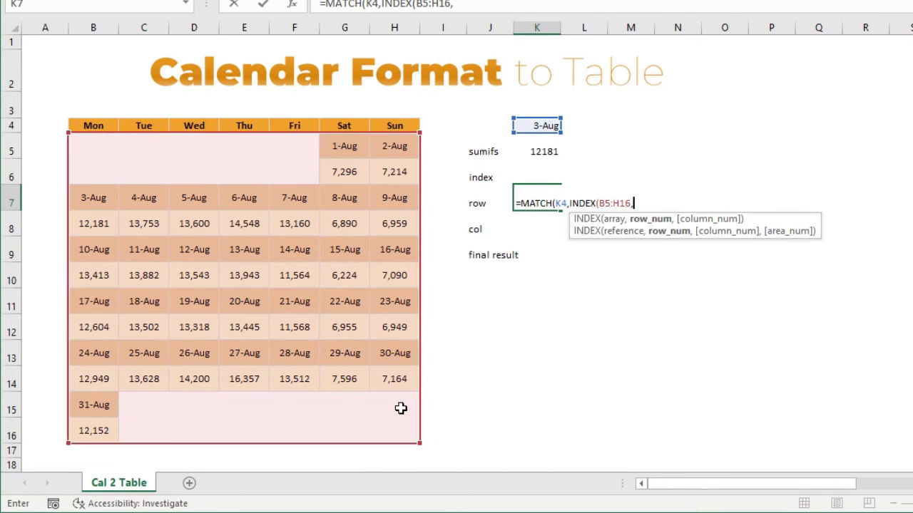
type(",")
Set the INDEX column argument to WEEKDAY(K4,2) and add 0 as the match type in K7
type("week")
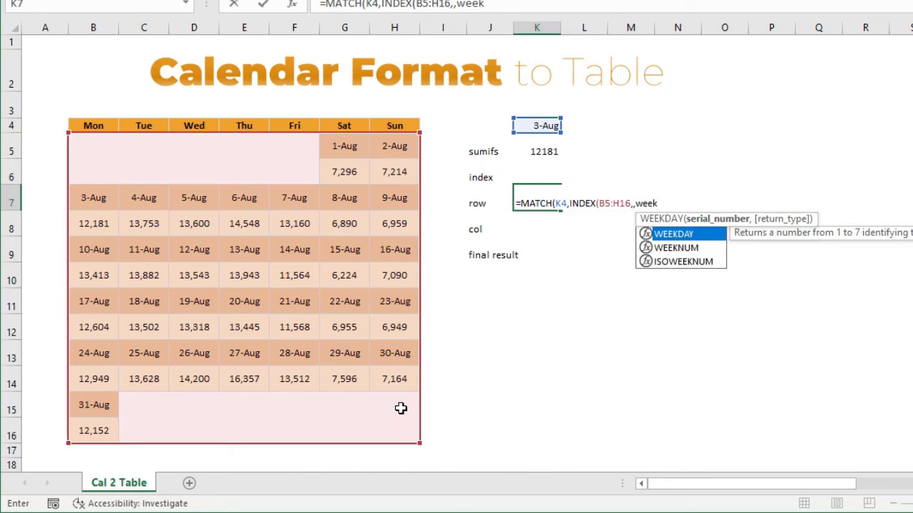
key("Tab")
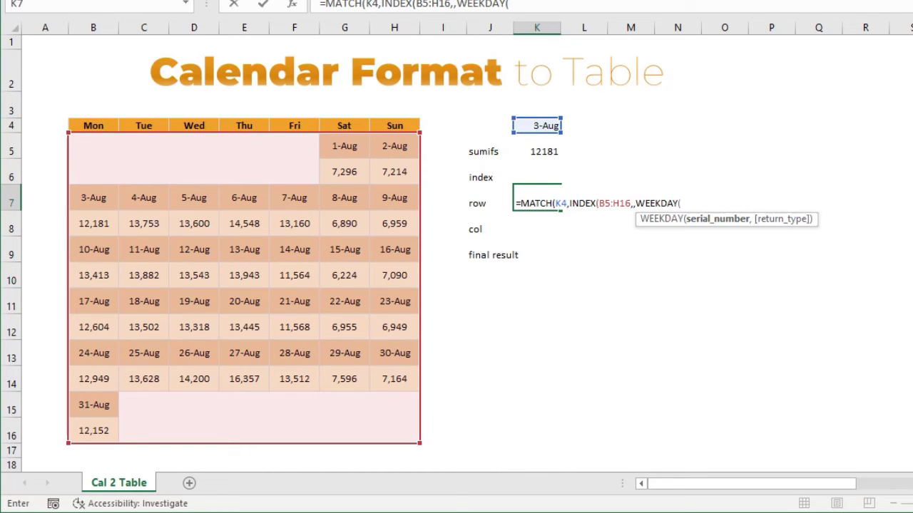
left_click(547, 125)
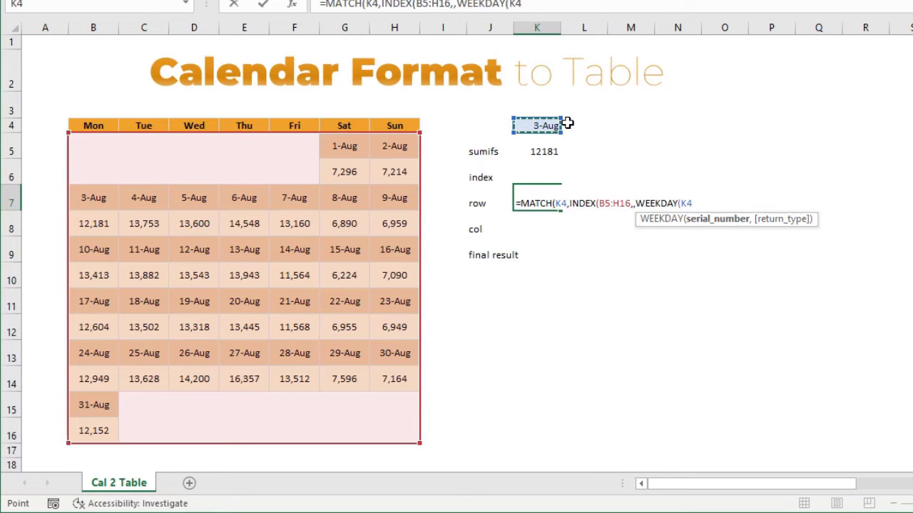
type(",2)")
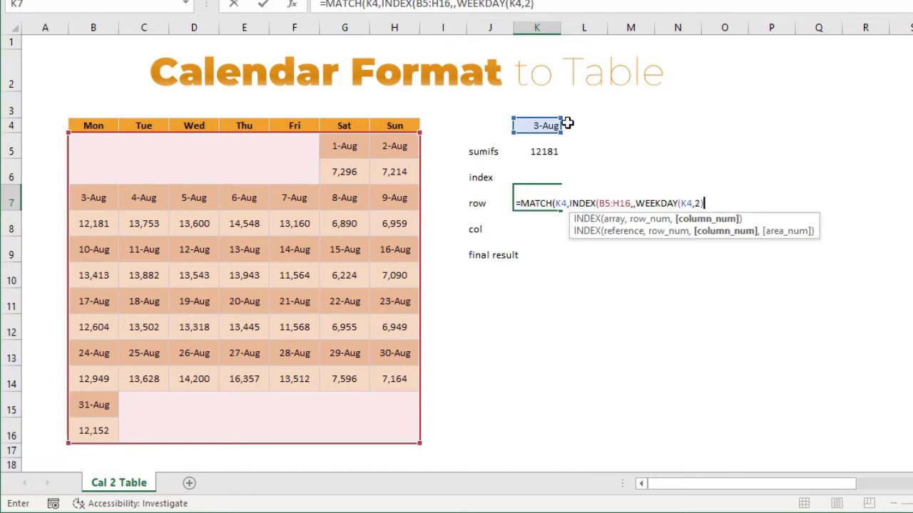
type(")")
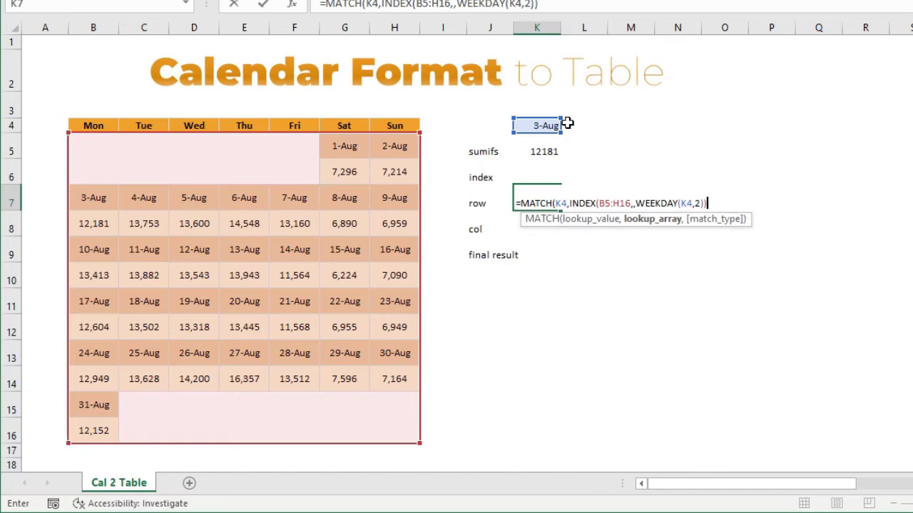
key("BackSpace")
type(",")
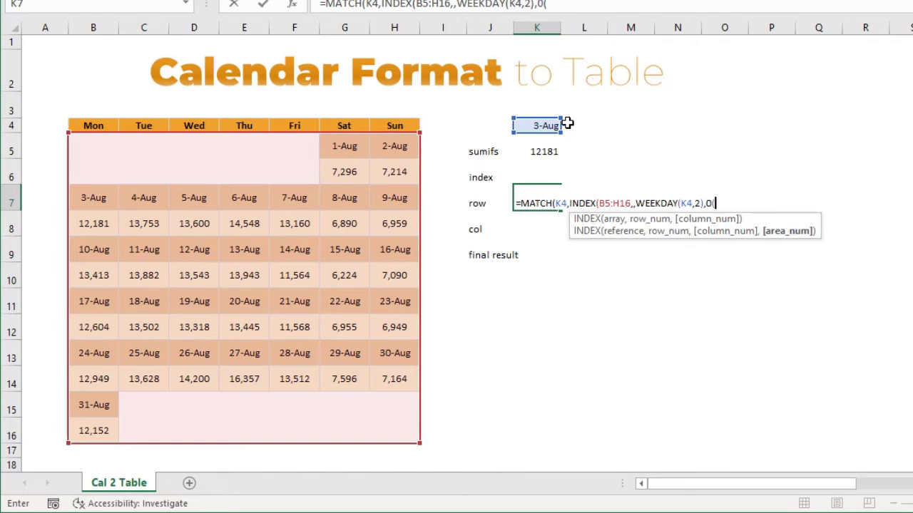
type("0)")
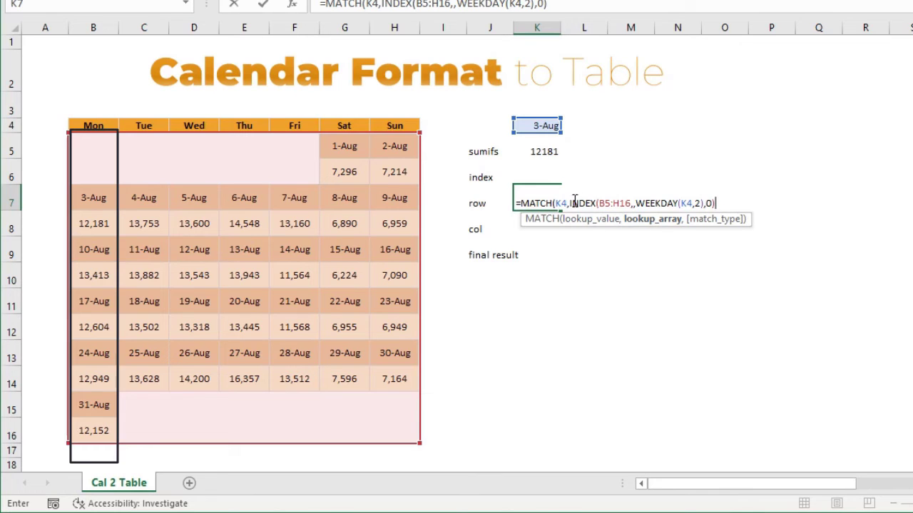
Close the INDEX function before the match type and enter =MATCH(K4,INDEX(B5:H16,,WEEKDAY(K4,2)),0) in K7
left_click_drag(570, 204, 706, 203)
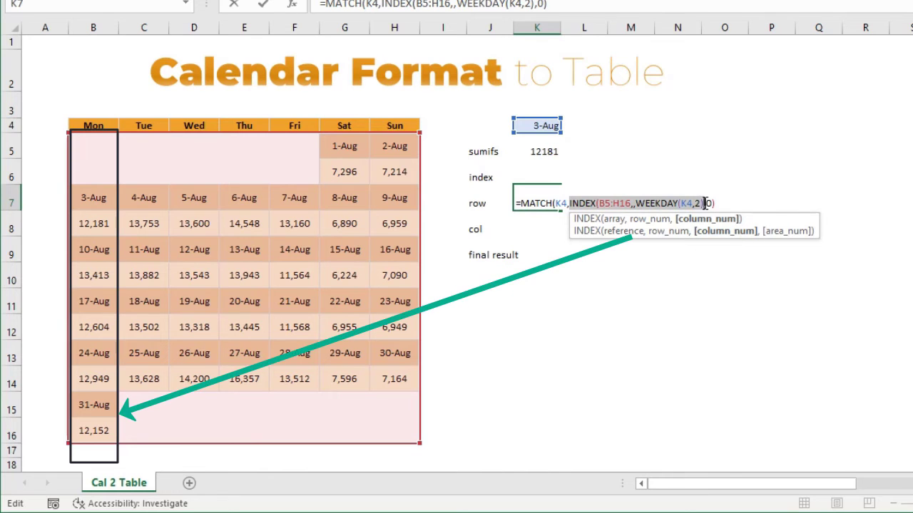
key("Right")
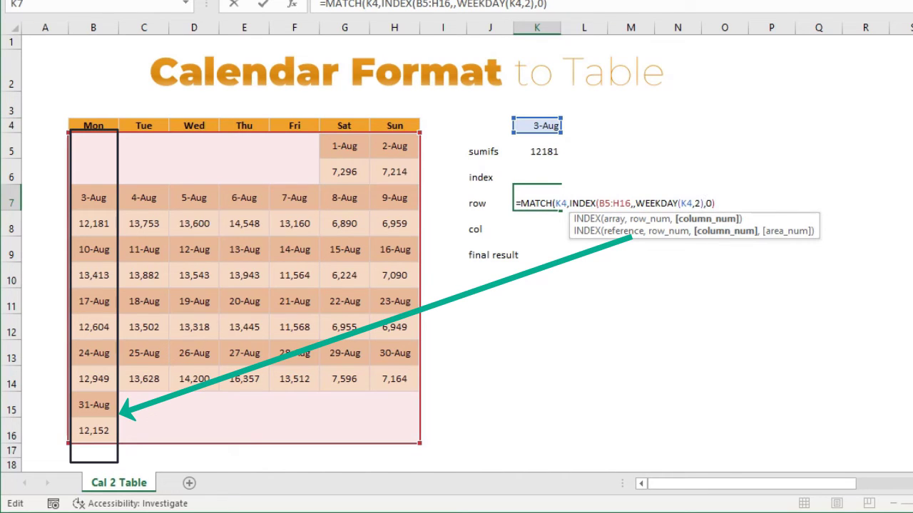
type(")")
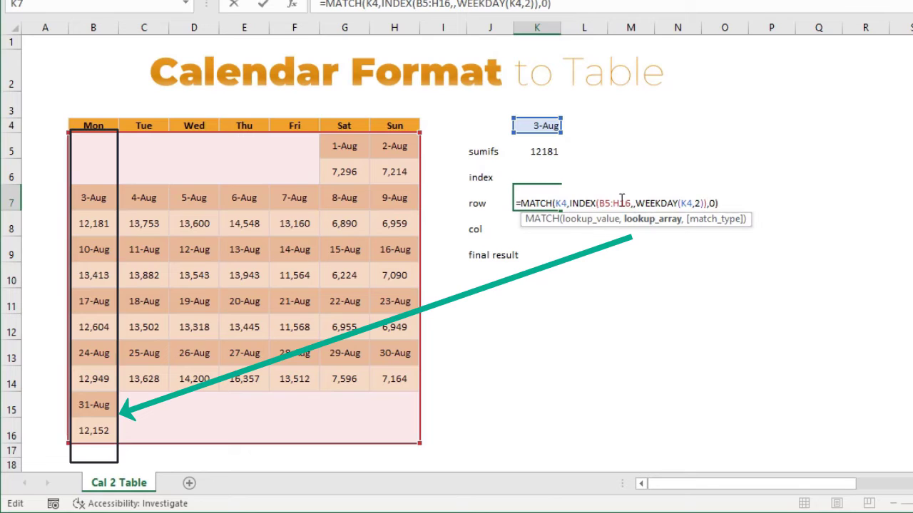
left_click(634, 203)
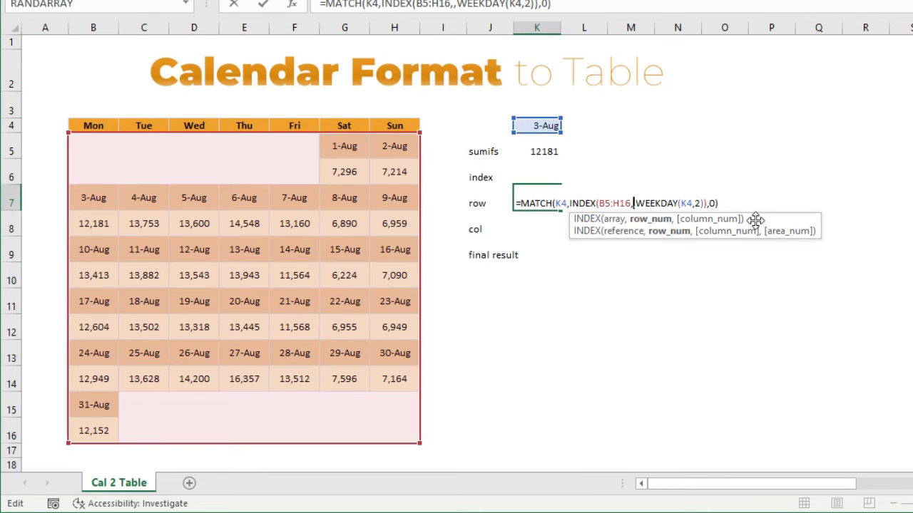
key("Return")
key("Up")
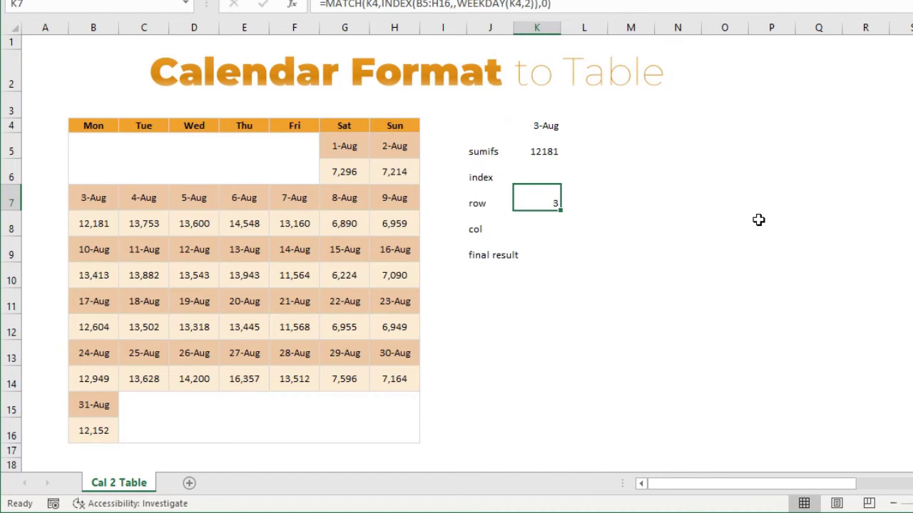
Add +1 to the end of the K7 MATCH formula
key("F2")
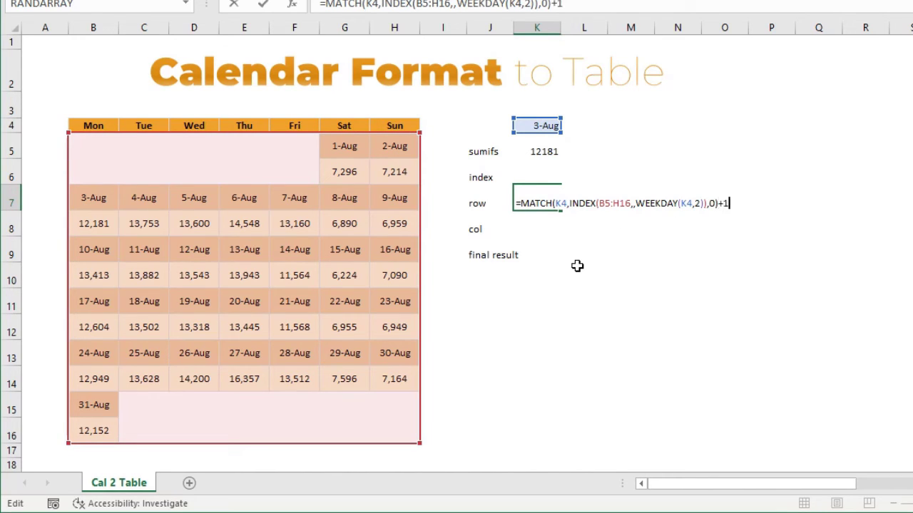
type("+1")
key("Return")
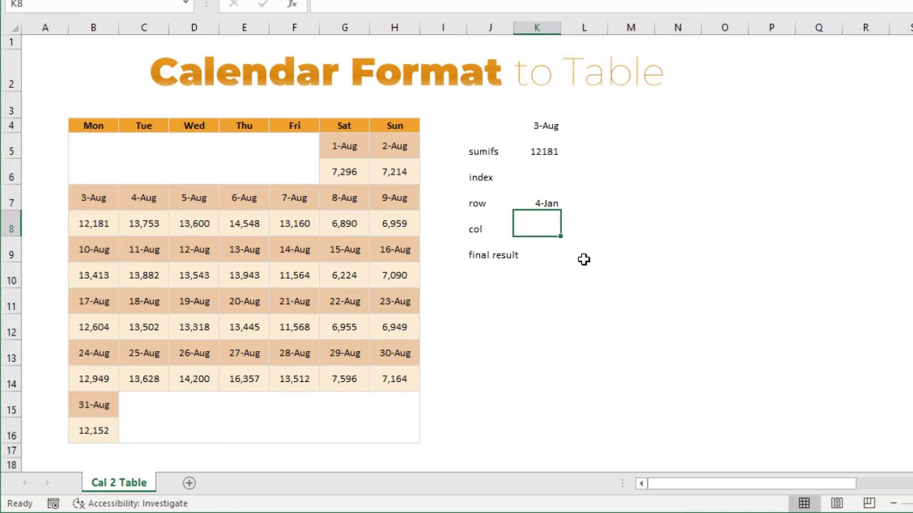
Change the number format of the row result in K7 to General
left_click(535, 204)
left_click(504, 1)
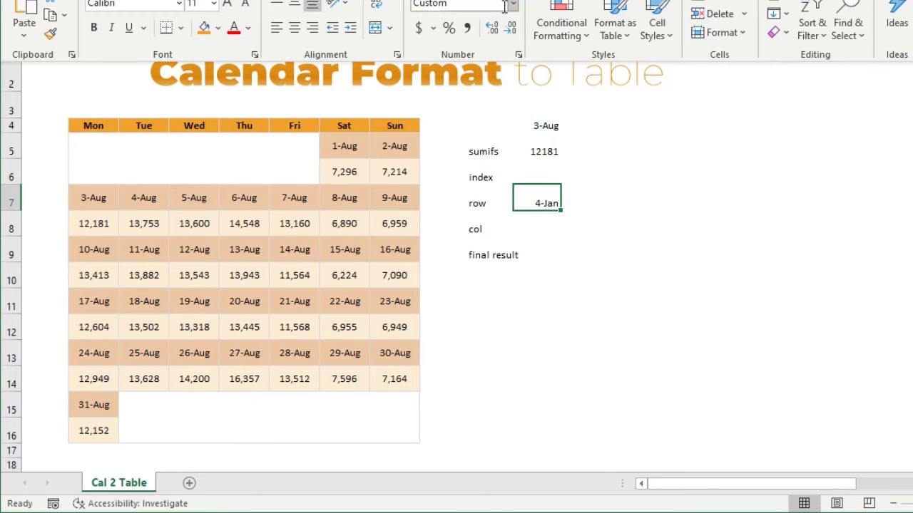
left_click(511, 7)
left_click(489, 31)
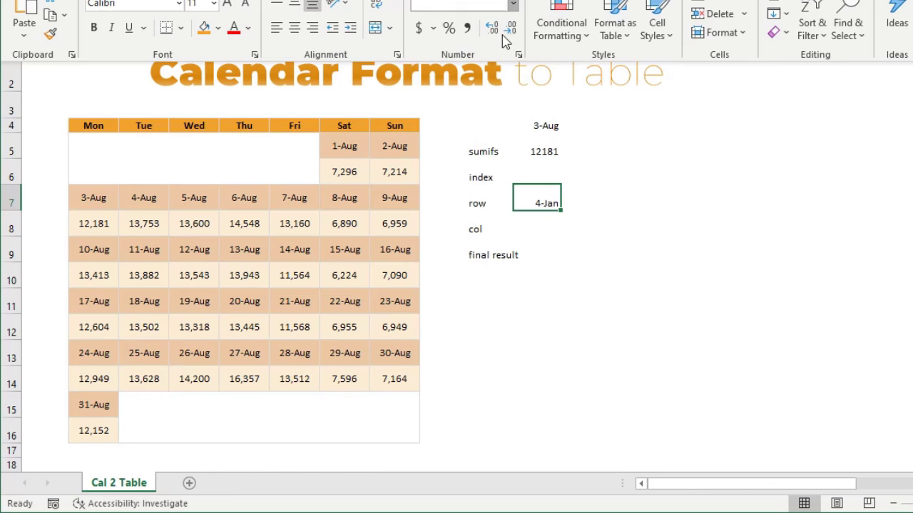
Enter =WEEKDAY(K4,2) in K8 as the column number
left_click(552, 230)
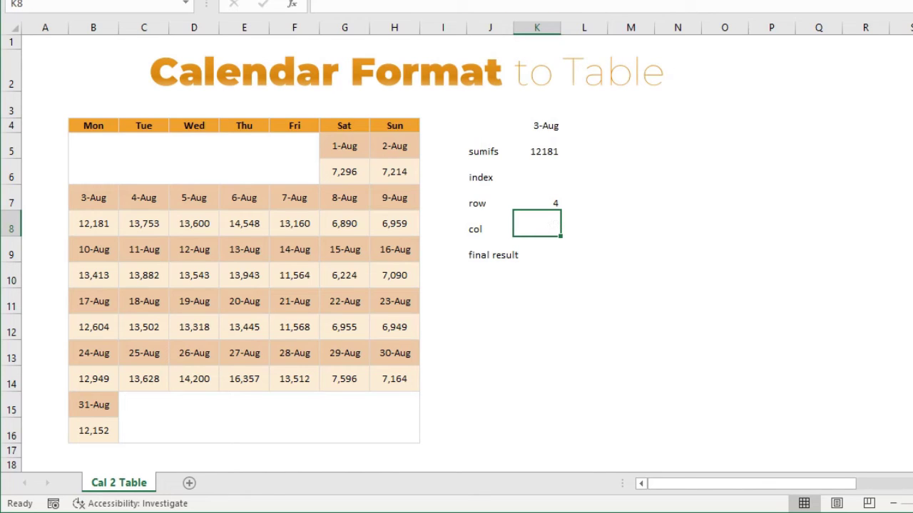
type("=")
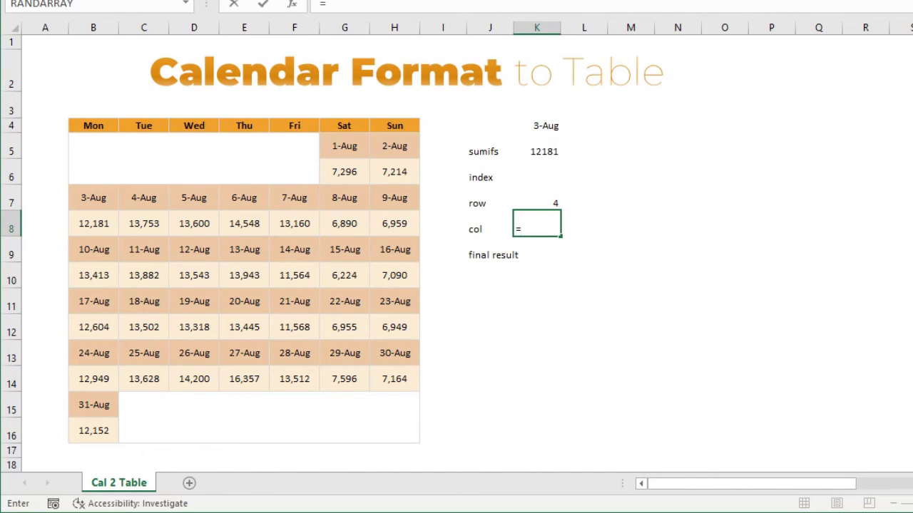
type("week")
key("Tab")
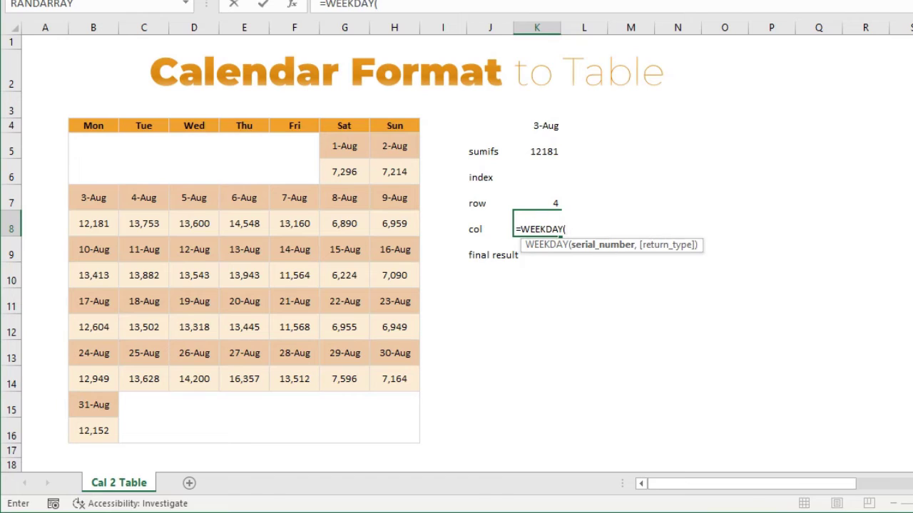
left_click(554, 131)
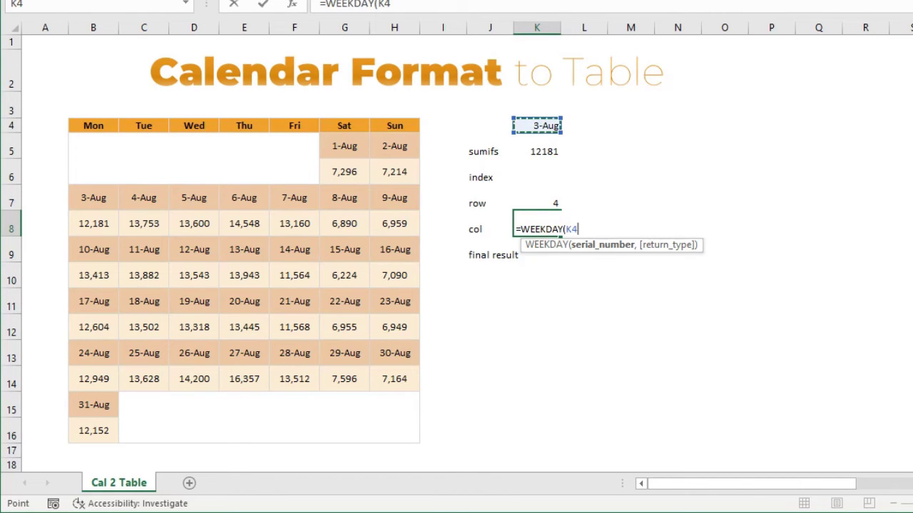
type(",2)")
key("Return")
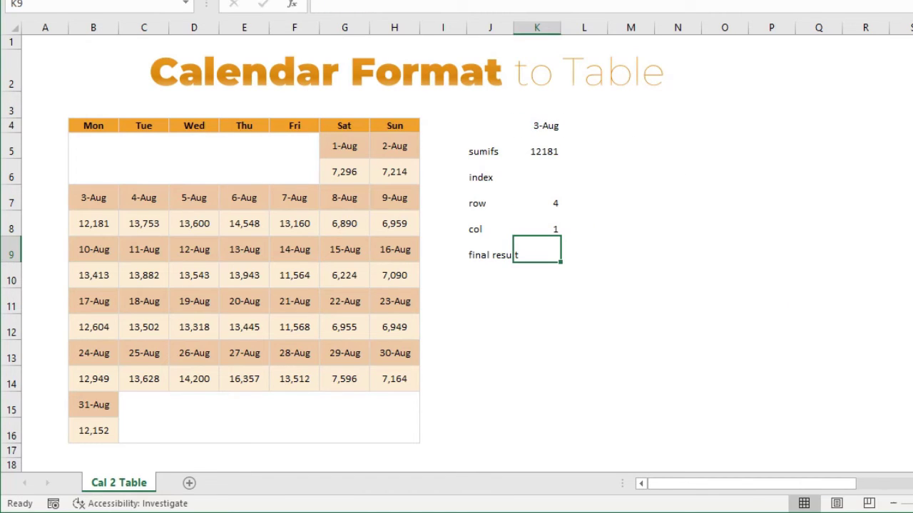
Enter =INDEX(B5:H16,K7,K8) in K9 as the final result
type("=inde")
key("Tab")
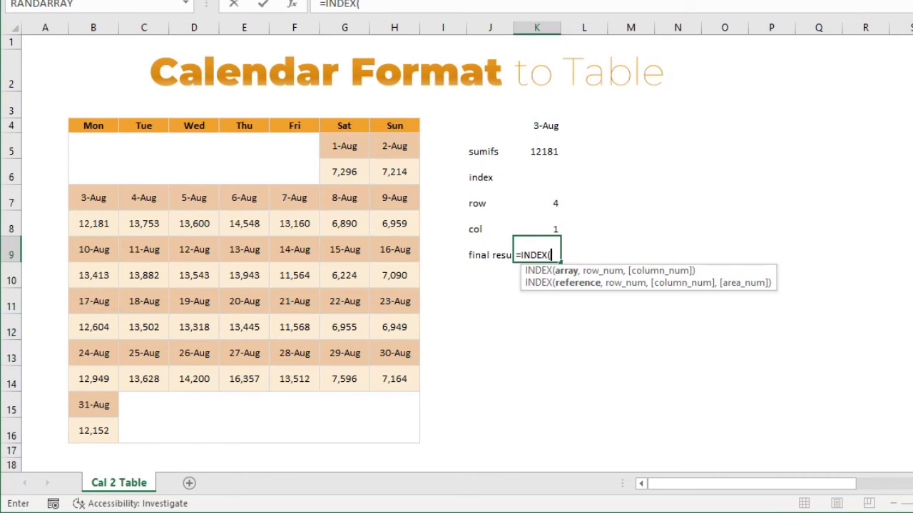
left_click_drag(94, 143, 410, 432)
type(",")
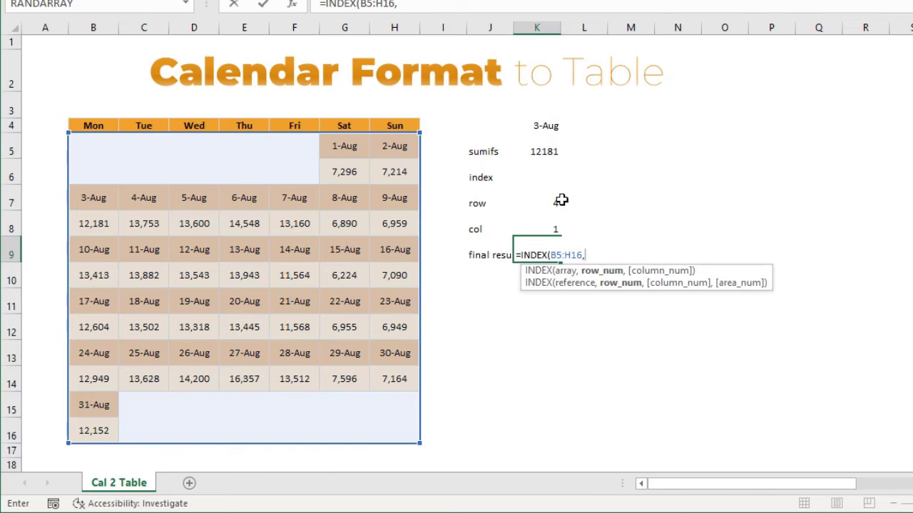
left_click(558, 200)
type(",")
left_click(556, 229)
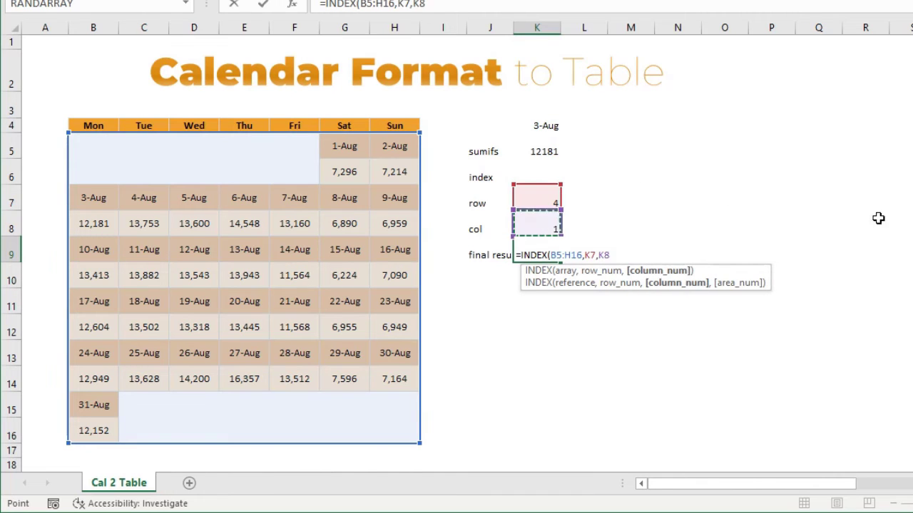
type(")")
key("Return")
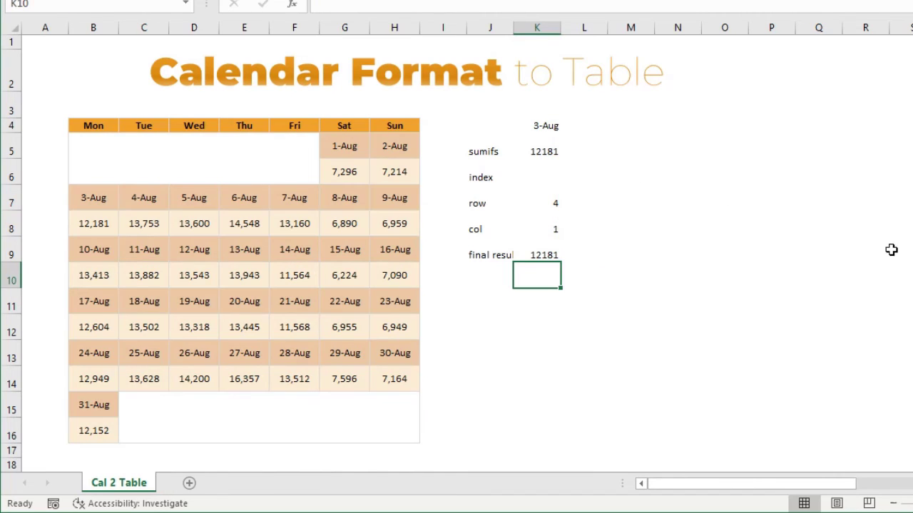
left_click(530, 246)
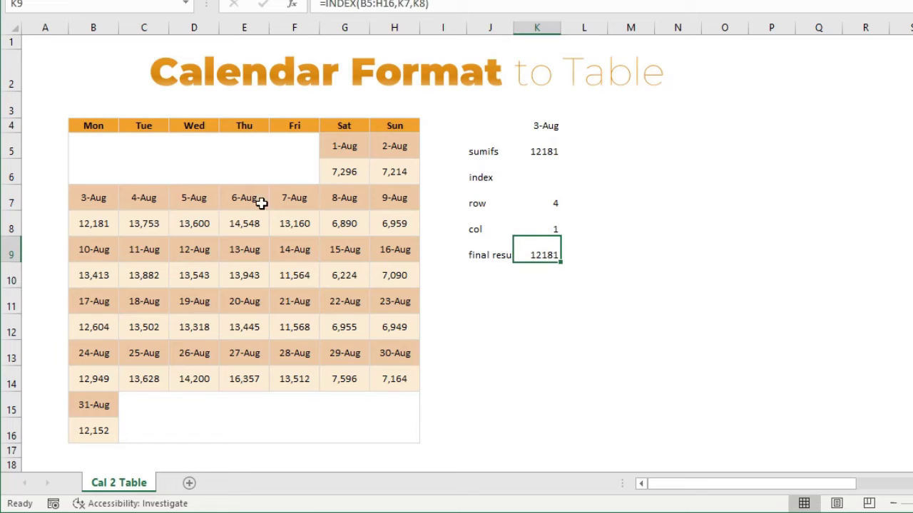
Replace the 3-Aug amount in B8 with "text value", check the sumifs and final result cells, and widen column J to fit its labels
left_click(91, 223)
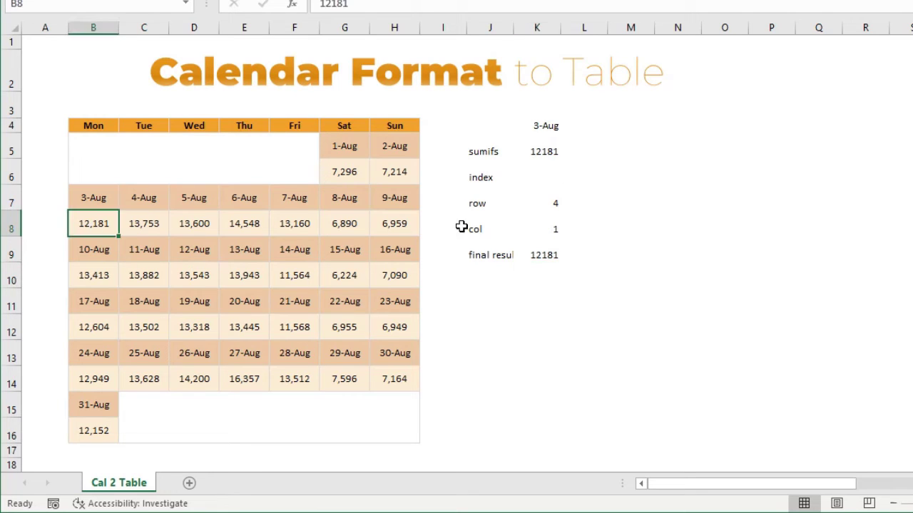
type("text value")
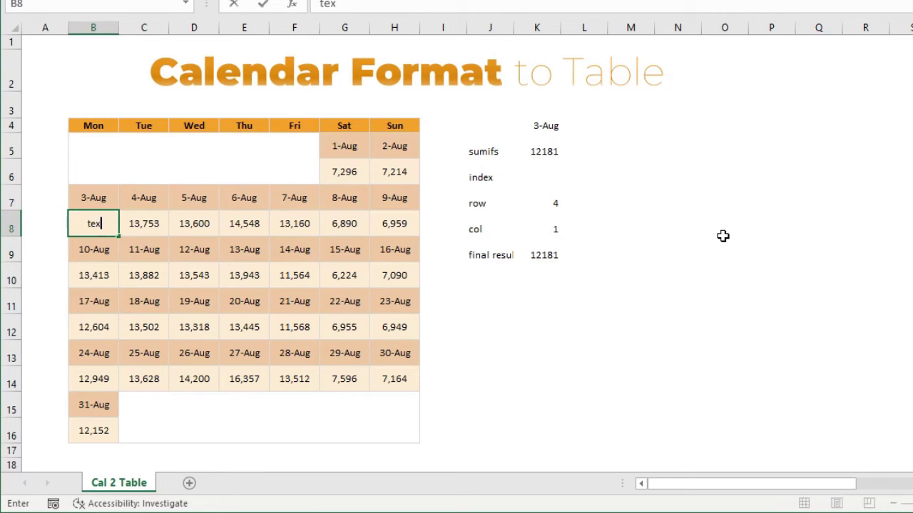
key("Return")
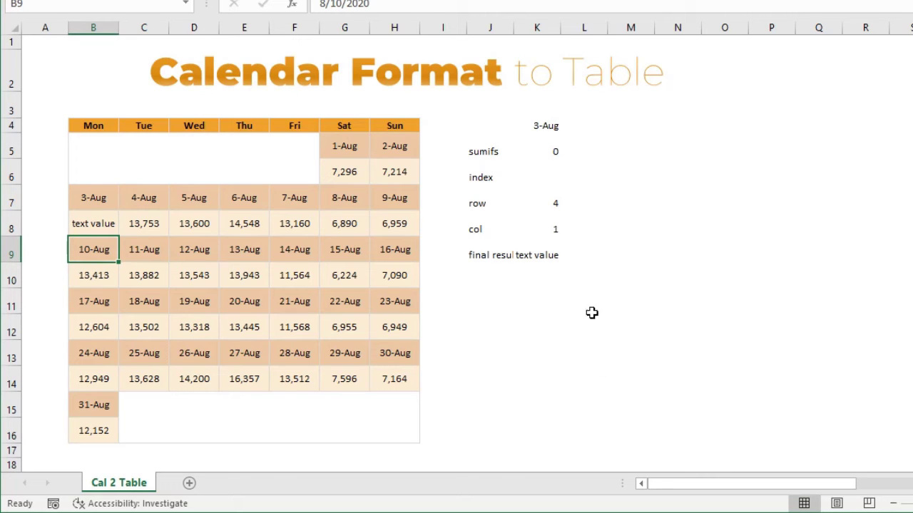
left_click(542, 153)
left_click(536, 255)
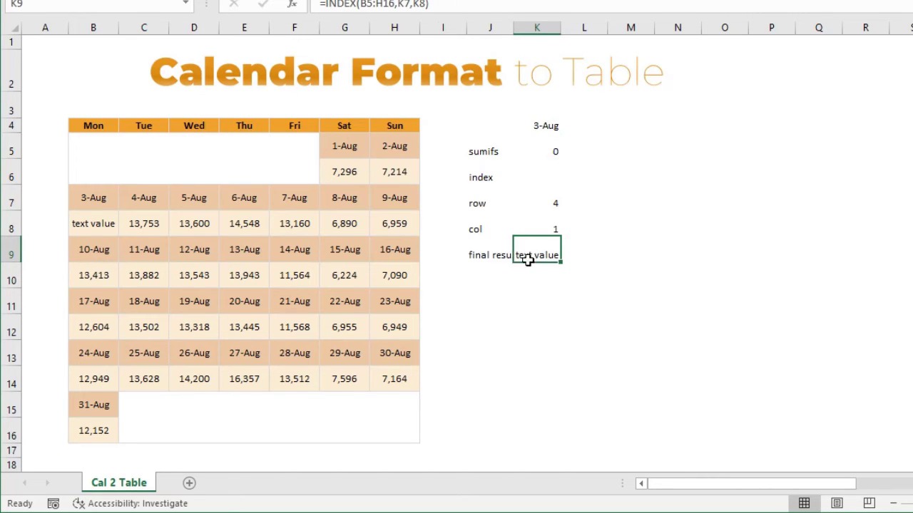
left_click_drag(514, 33, 530, 33)
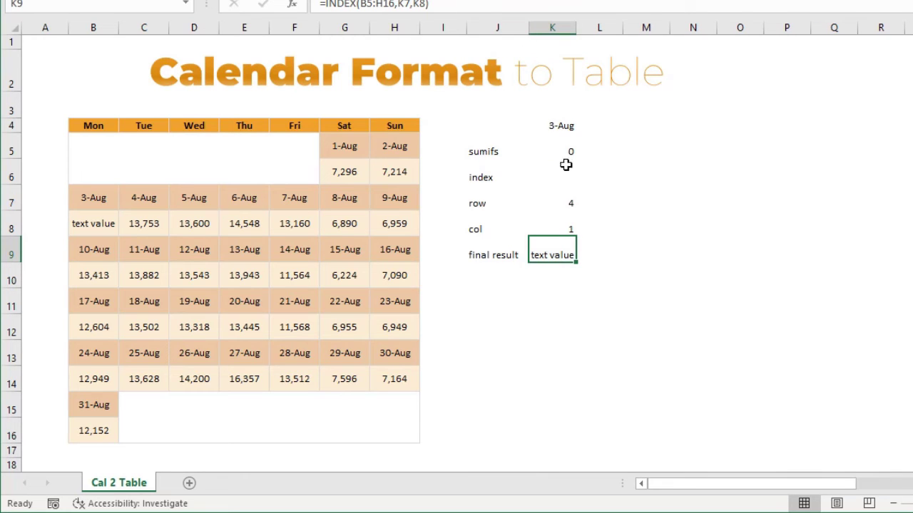
Cut the stored INDEX formula text from I26, leaving out its leading apostrophe
scroll(532, 264, "down", 6)
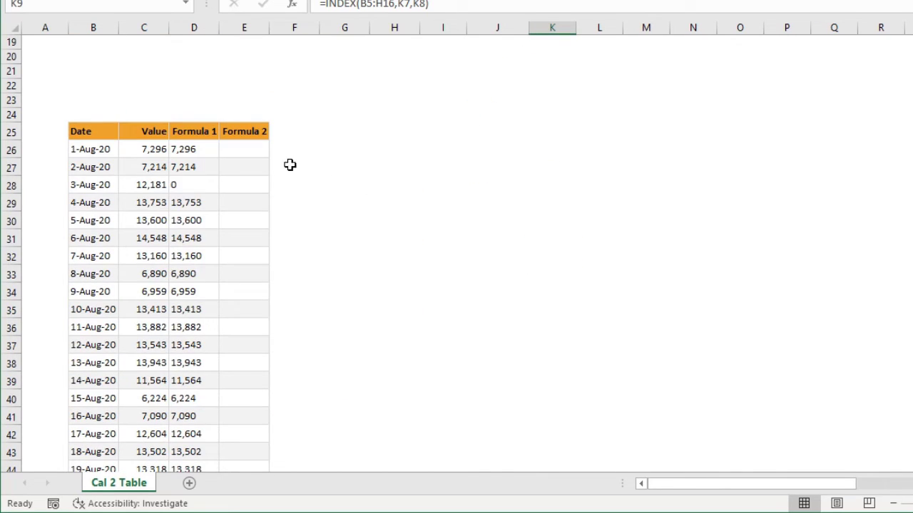
left_click(263, 151)
key("Right")
key("Right")
key("Right")
key("Right")
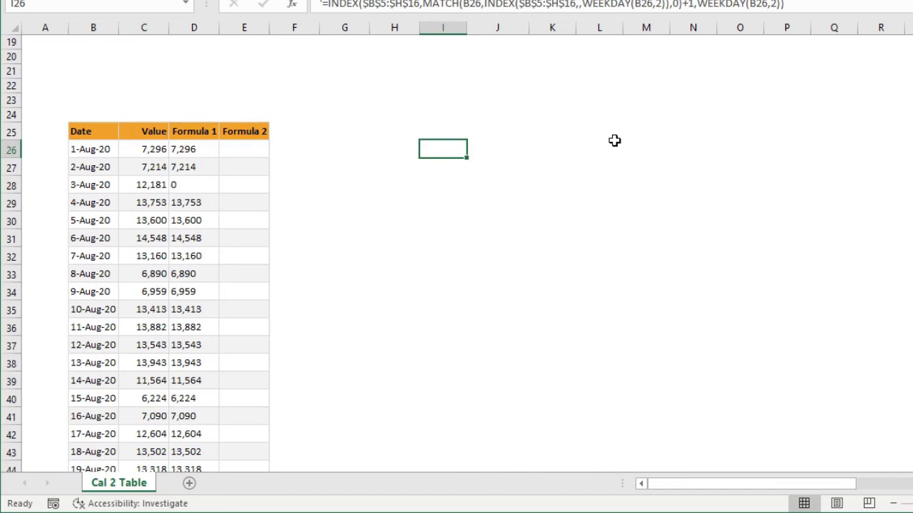
key("F2")
key("shift+Home")
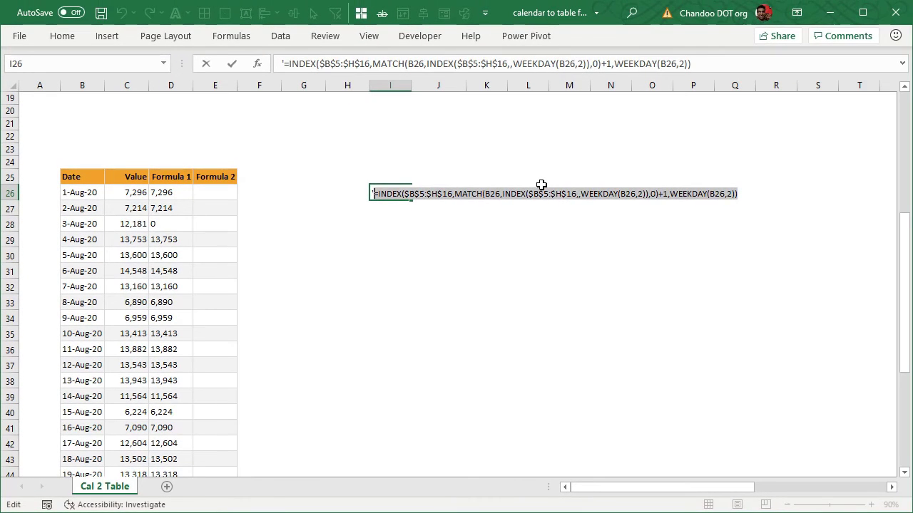
key("ctrl+x")
Paste =INDEX($B$5:$H$16,MATCH(B26,INDEX($B$5:$H$16,,WEEKDAY(B26,2)),0)+1,WEEKDAY(B26,2)) into E26 under Formula 2
key("Left")
key("Left")
key("Left")
key("Left")
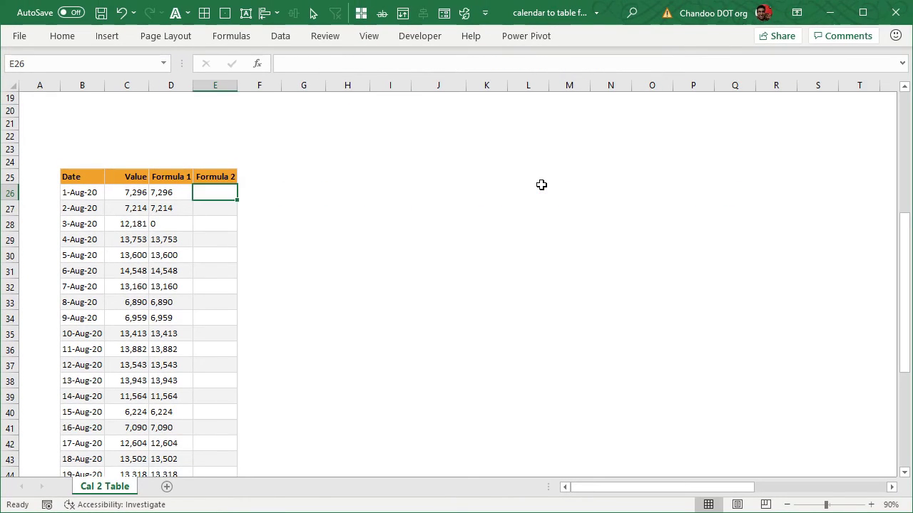
key("F2")
key("ctrl+v")
key("Return")
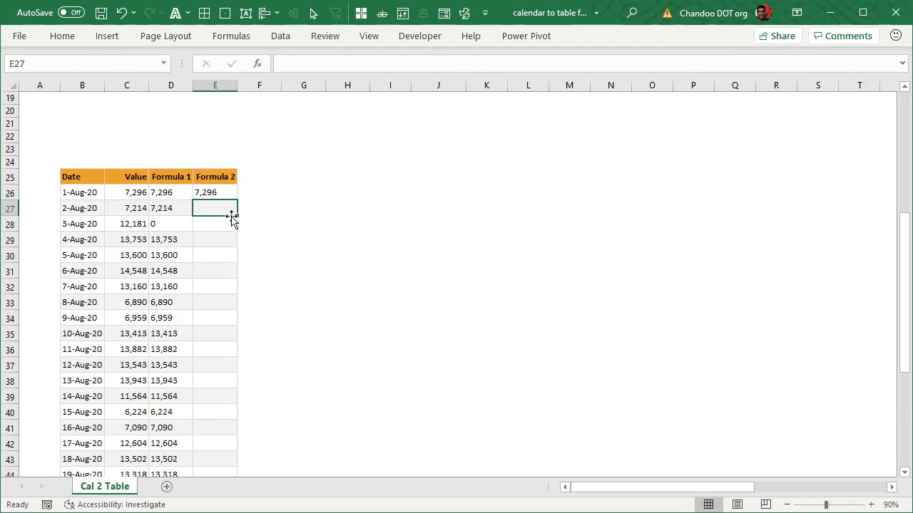
Fill the E26 formula down the whole Formula 2 column without copying its formatting
left_click(214, 188)
double_click(237, 201)
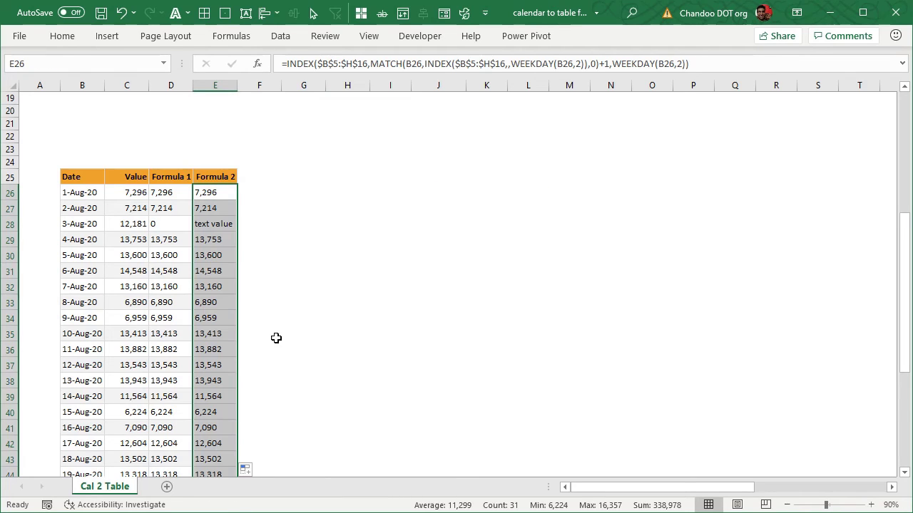
left_click(253, 469)
left_click(299, 511)
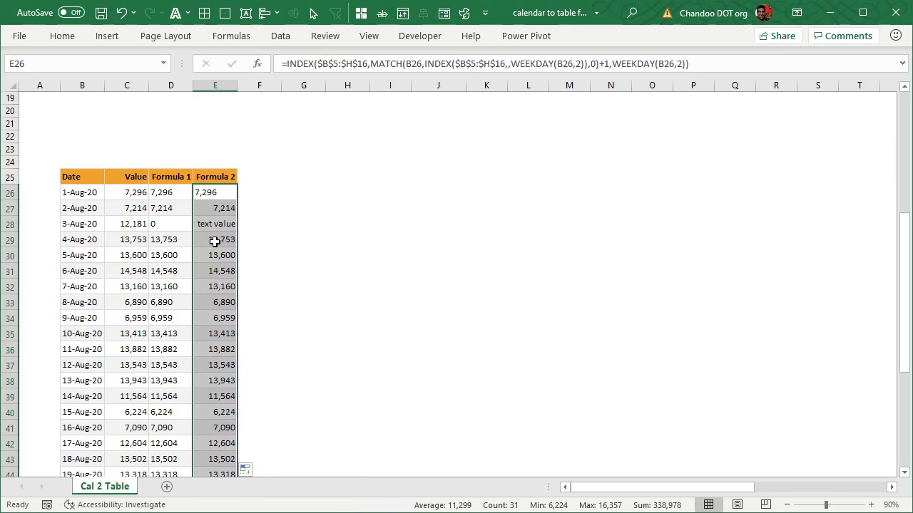
Examine the Formula 2 results and the E26 formula's $B$5:$H$16 range, MATCH row and WEEKDAY column arguments, leaving the formula unchanged
left_click(221, 210)
left_click(223, 190)
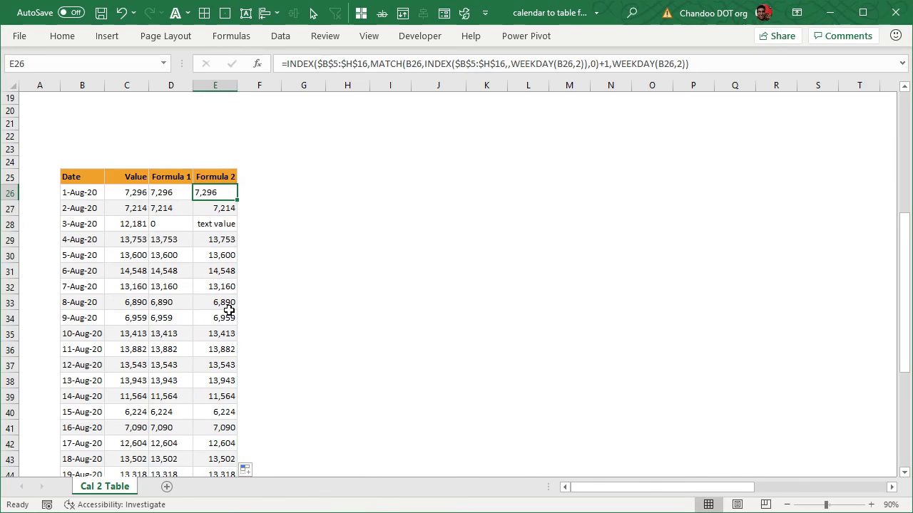
left_click(226, 226)
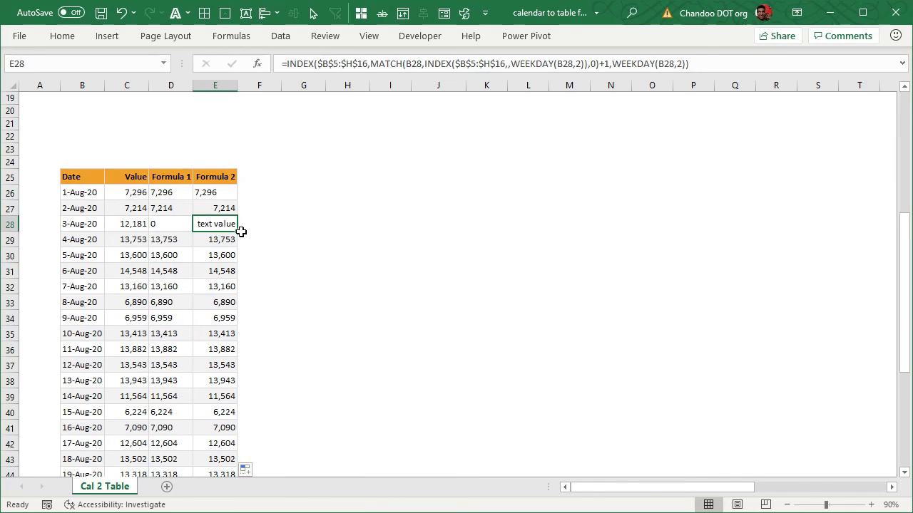
left_click(220, 196)
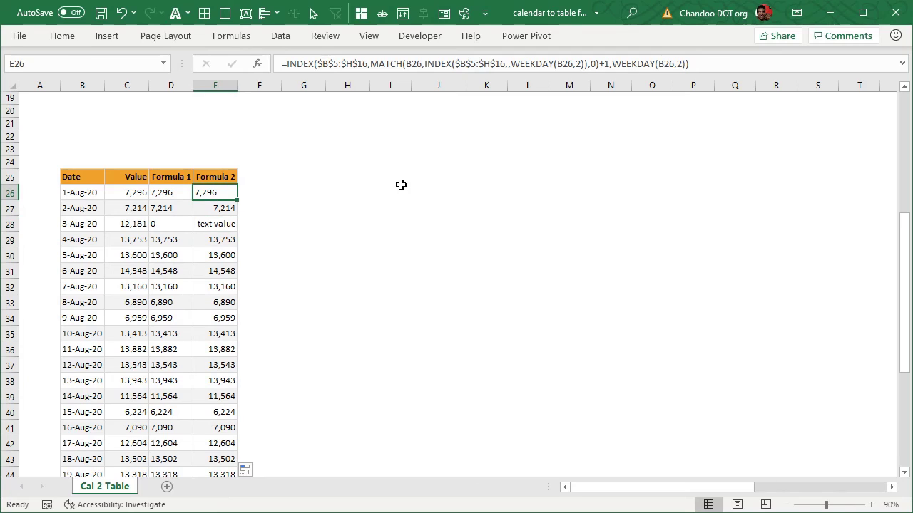
key("F2")
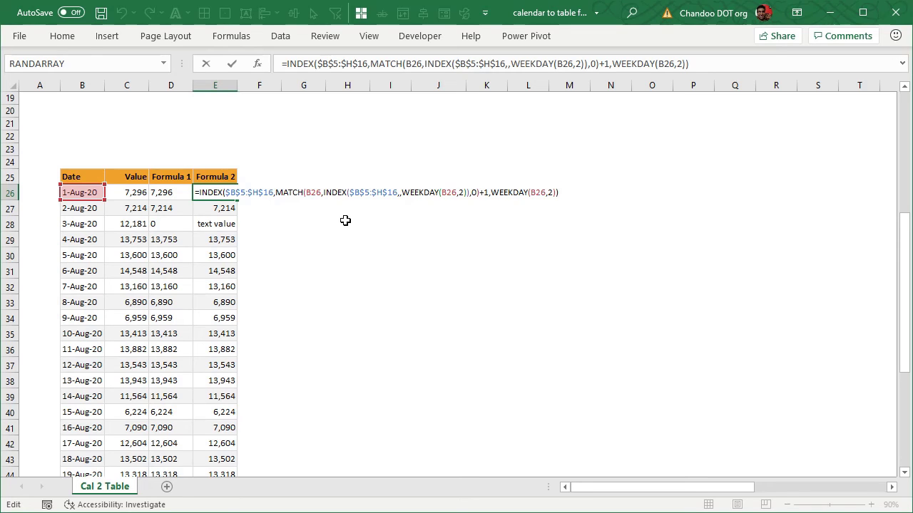
scroll(396, 294, "up", 5)
scroll(395, 297, "down", 5)
left_click_drag(226, 193, 277, 197)
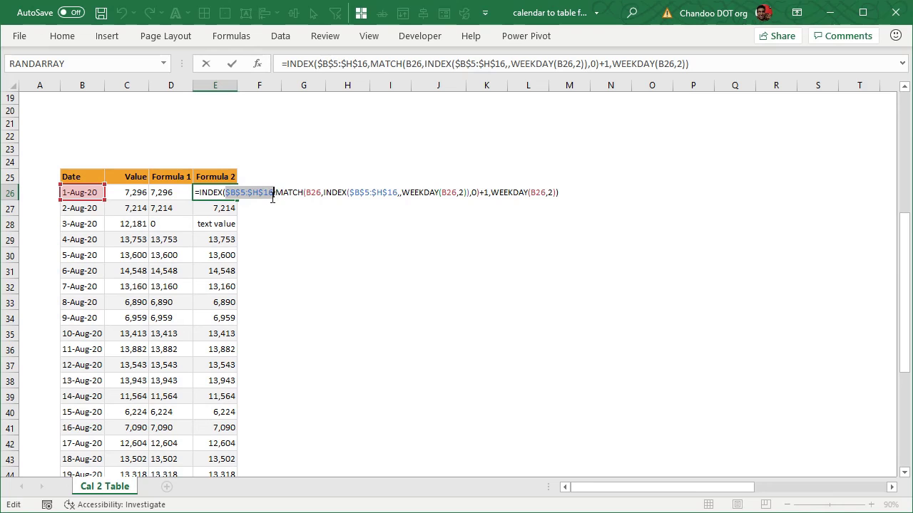
scroll(326, 297, "up", 6)
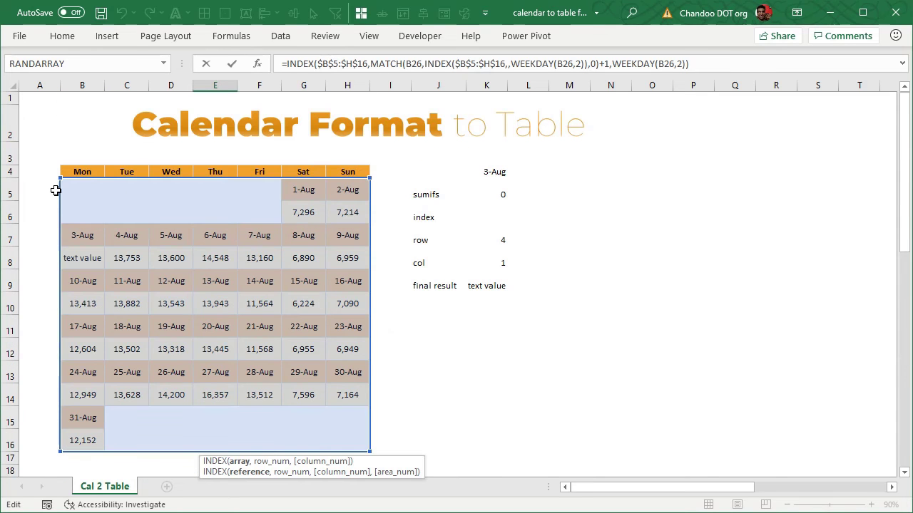
scroll(346, 246, "down", 5)
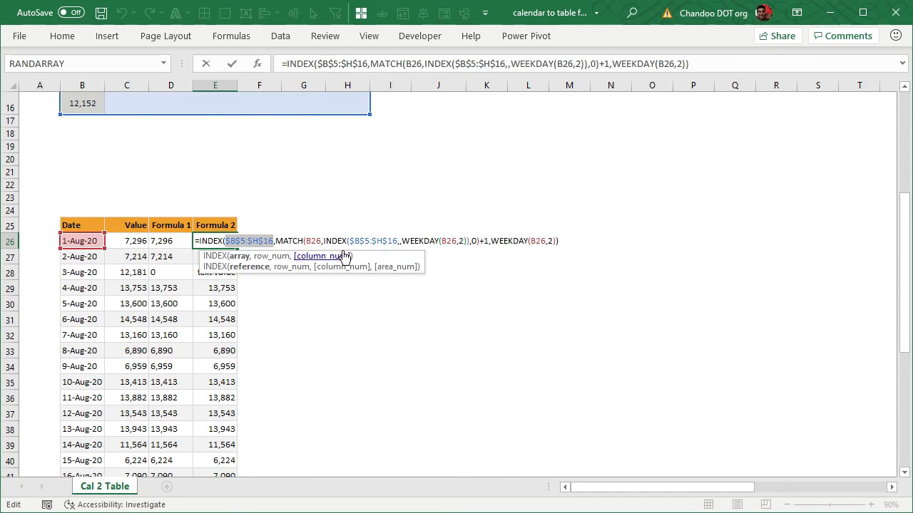
left_click_drag(323, 240, 478, 241)
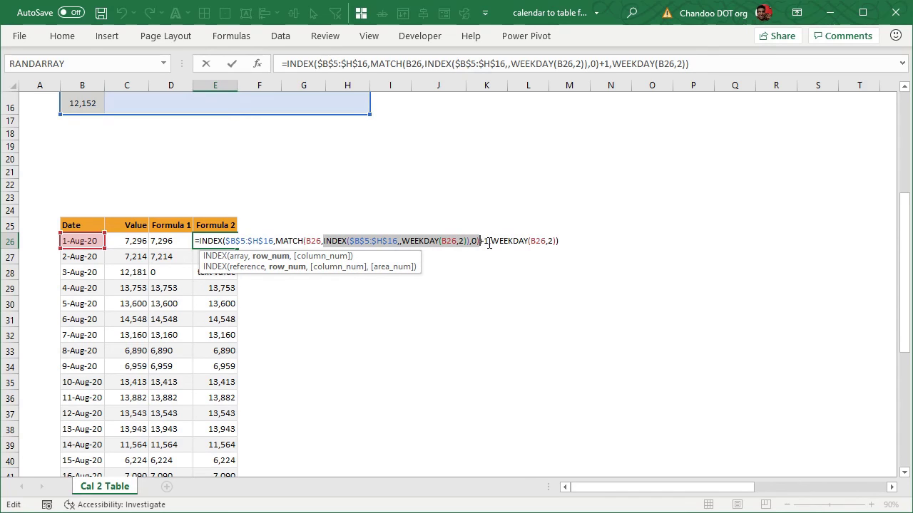
left_click_drag(492, 242, 556, 241)
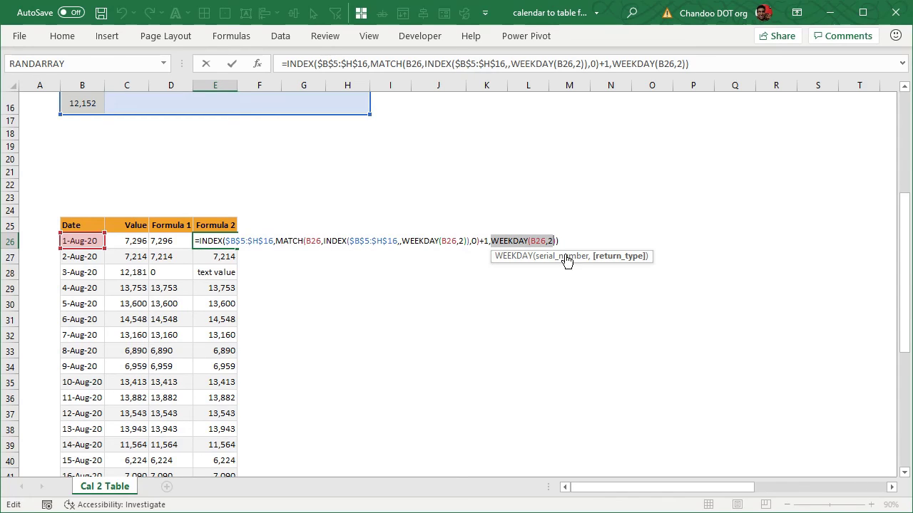
key("Escape")
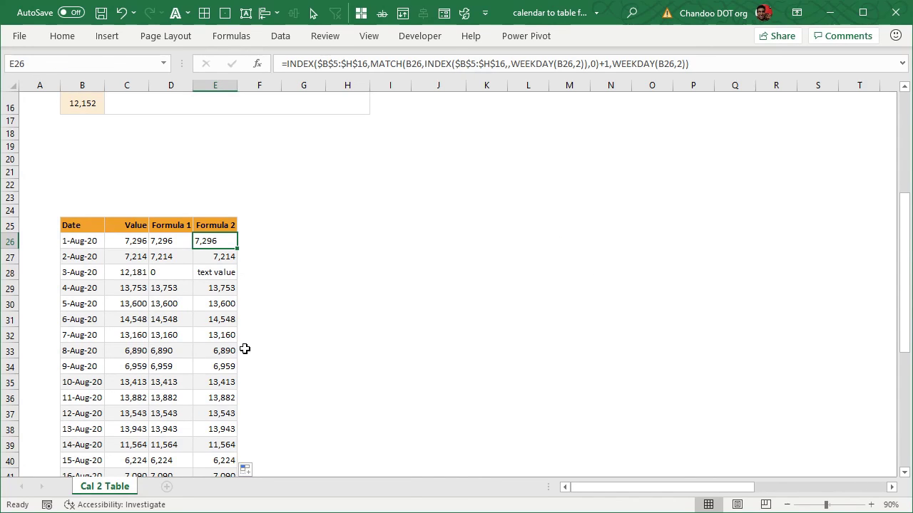
Review the worked example beside the calendar and the SUMIFS formula in D26 under Formula 1
scroll(439, 291, "up", 5)
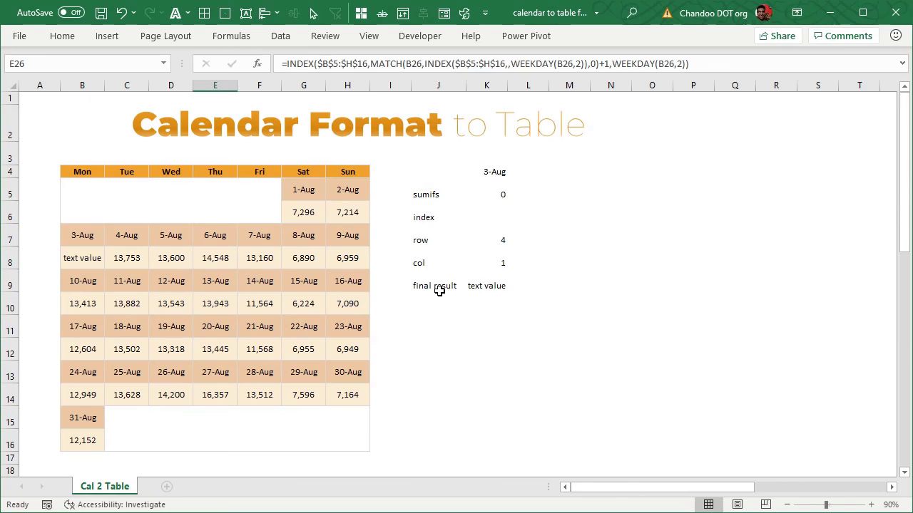
scroll(428, 201, "down", 5)
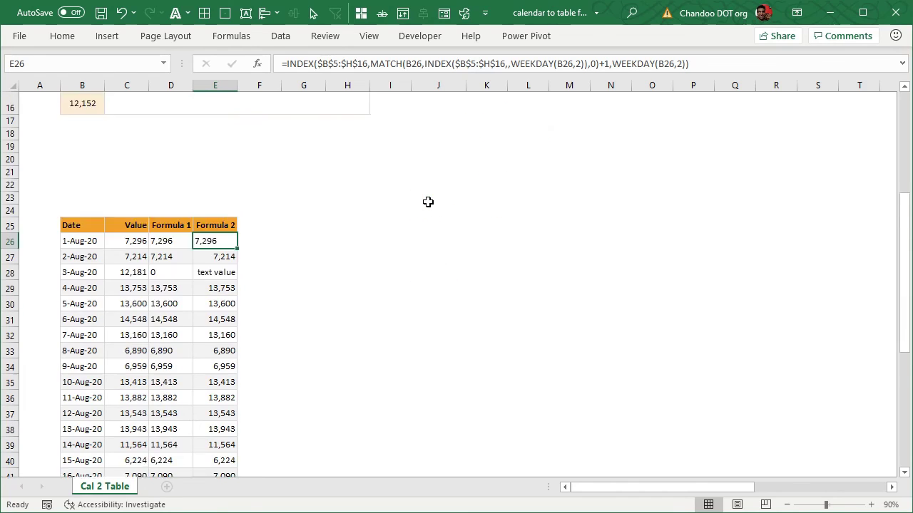
left_click(180, 239)
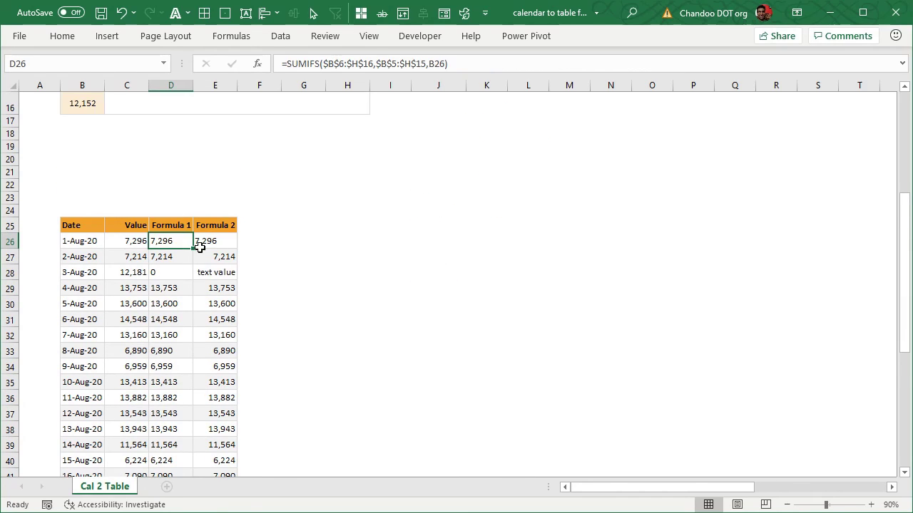
Review the INDEX, MATCH and WEEKDAY formula in E26 under Formula 2 and compare the column's results with the calendar
left_click(219, 236)
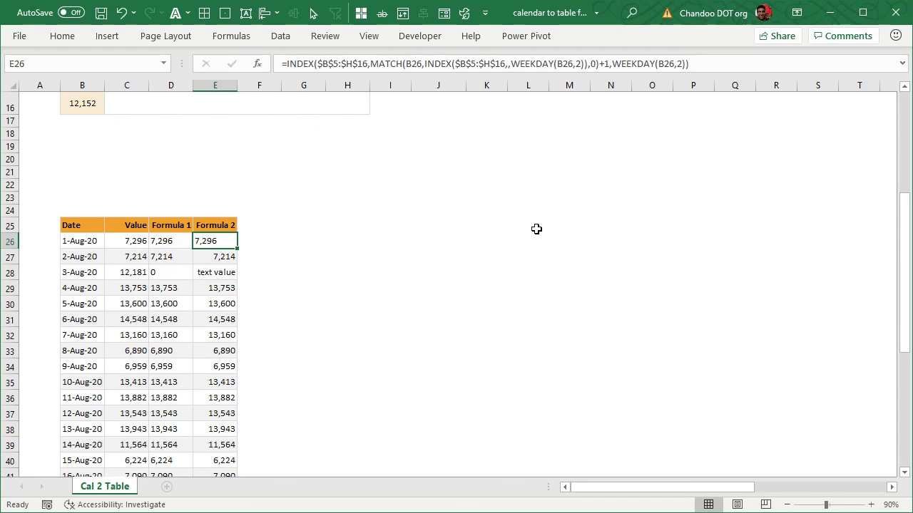
scroll(370, 279, "down", 4)
scroll(350, 255, "up", 9)
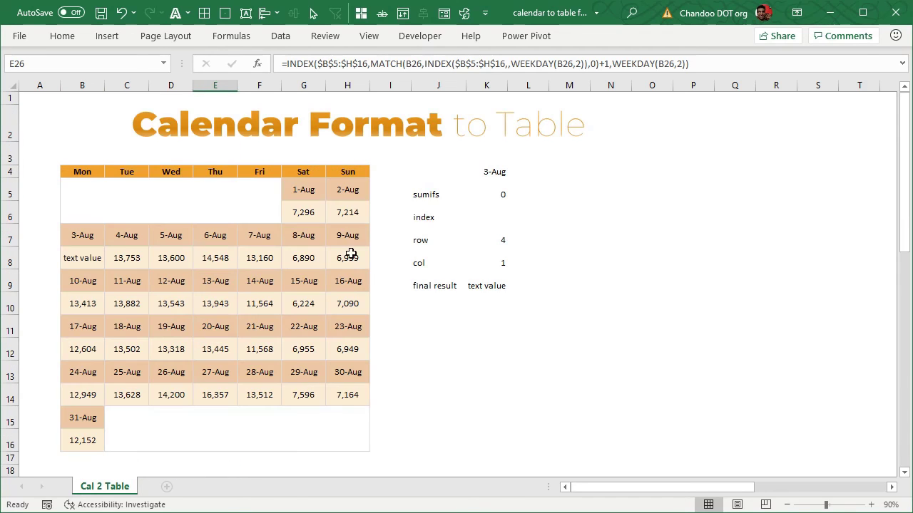
scroll(229, 403, "down", 4)
scroll(231, 409, "up", 1)
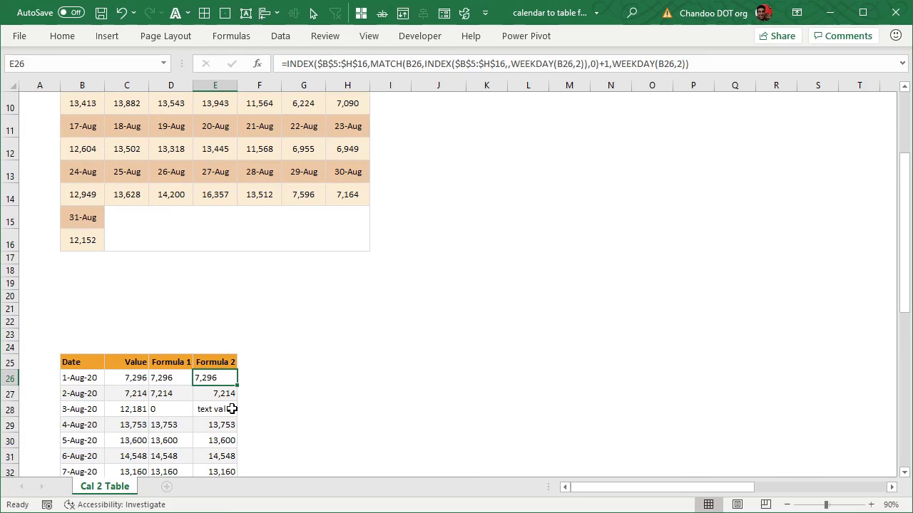
scroll(396, 386, "up", 3)
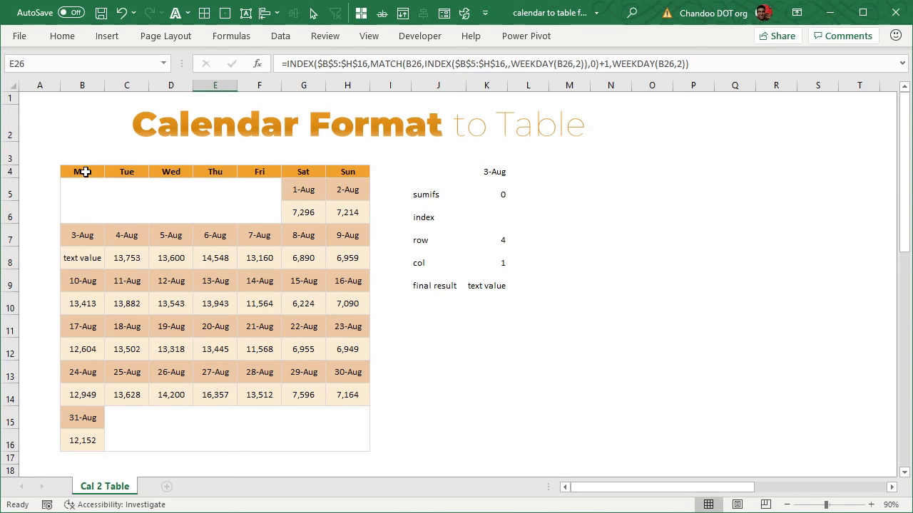
Select the whole calendar from the Mon header to row 16 and compare it with the Date, Value and formula columns of the table
left_click_drag(81, 171, 355, 438)
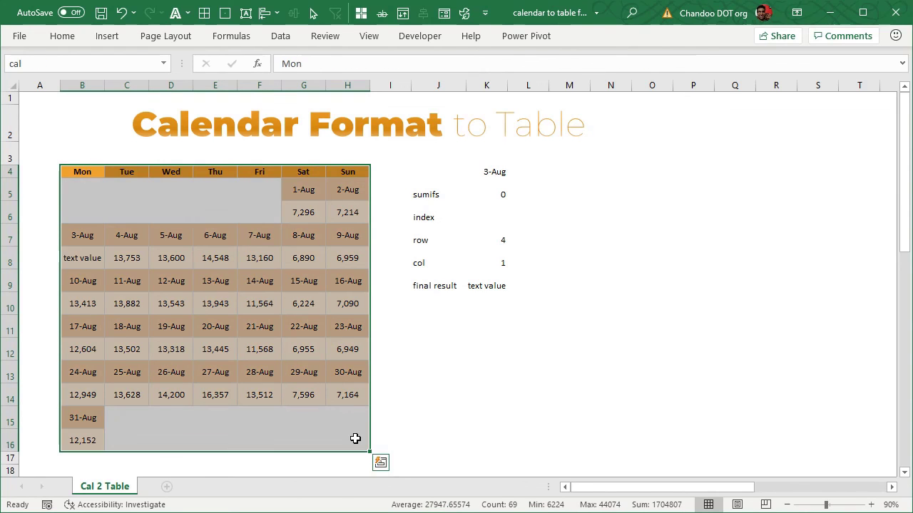
scroll(373, 273, "down", 9)
scroll(119, 184, "up", 3)
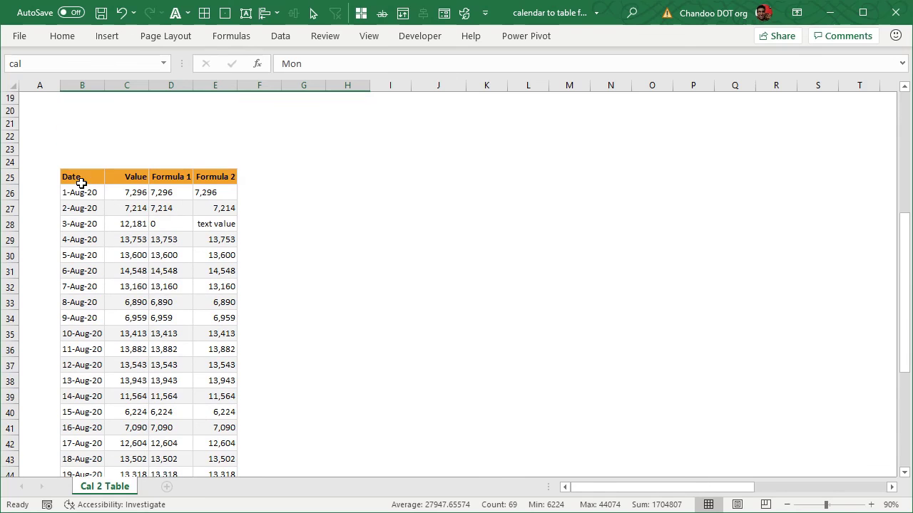
scroll(130, 372, "down", 7)
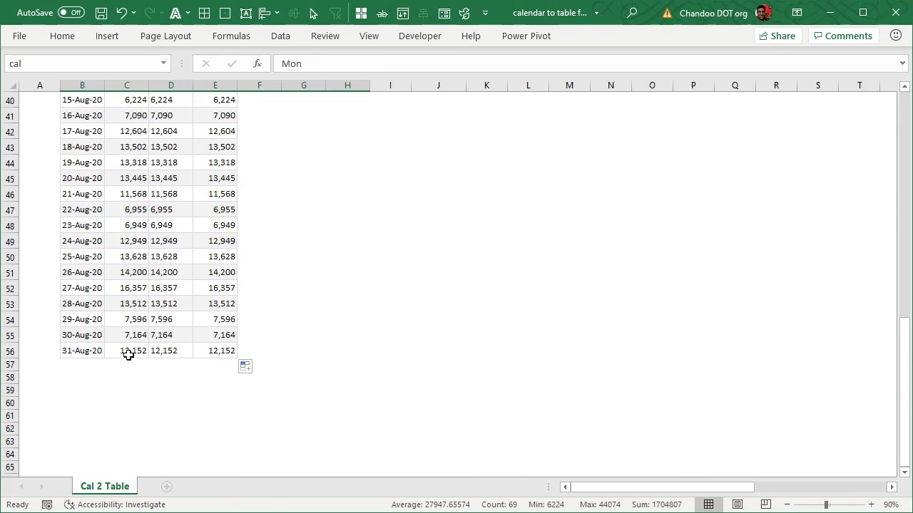
scroll(129, 353, "up", 10)
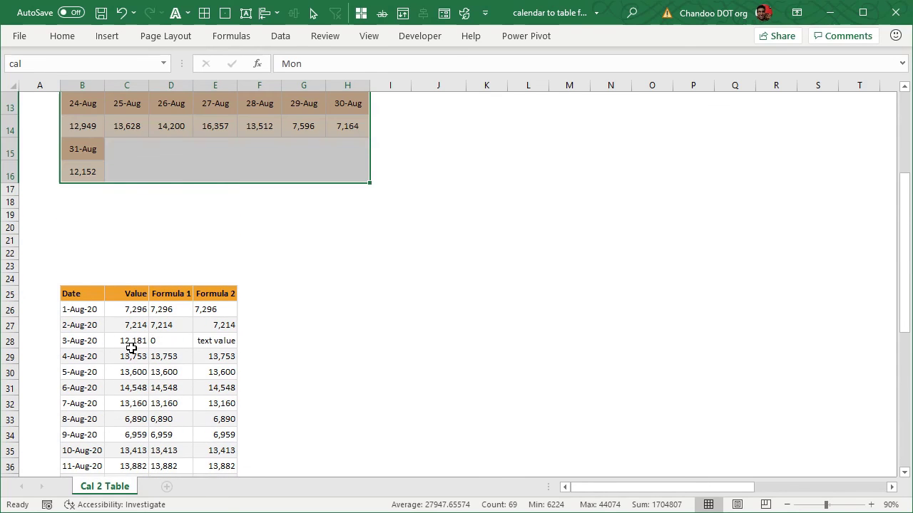
scroll(131, 348, "up", 3)
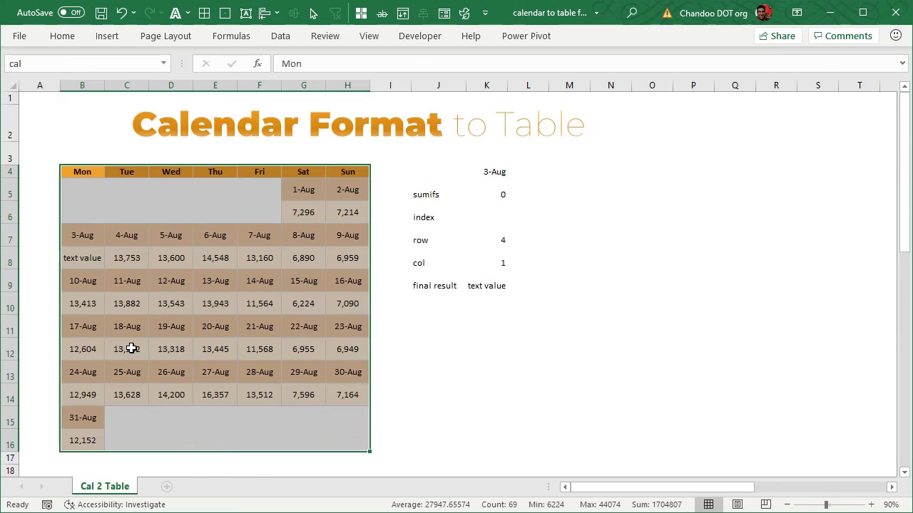
scroll(130, 346, "down", 5)
scroll(254, 248, "up", 5)
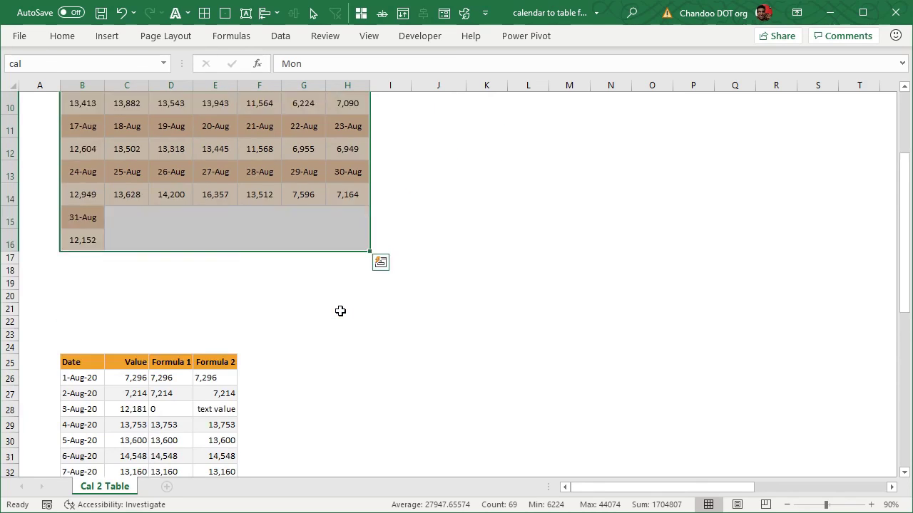
scroll(340, 310, "down", 4)
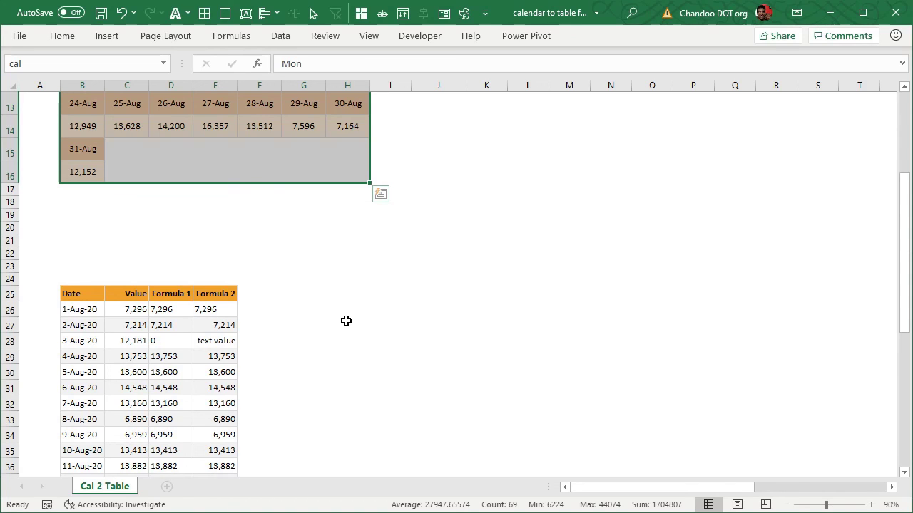
scroll(346, 321, "up", 4)
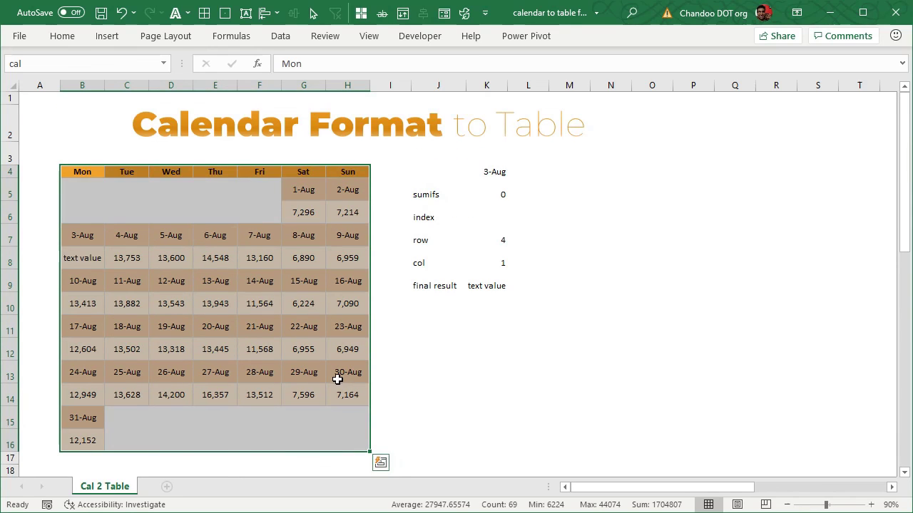